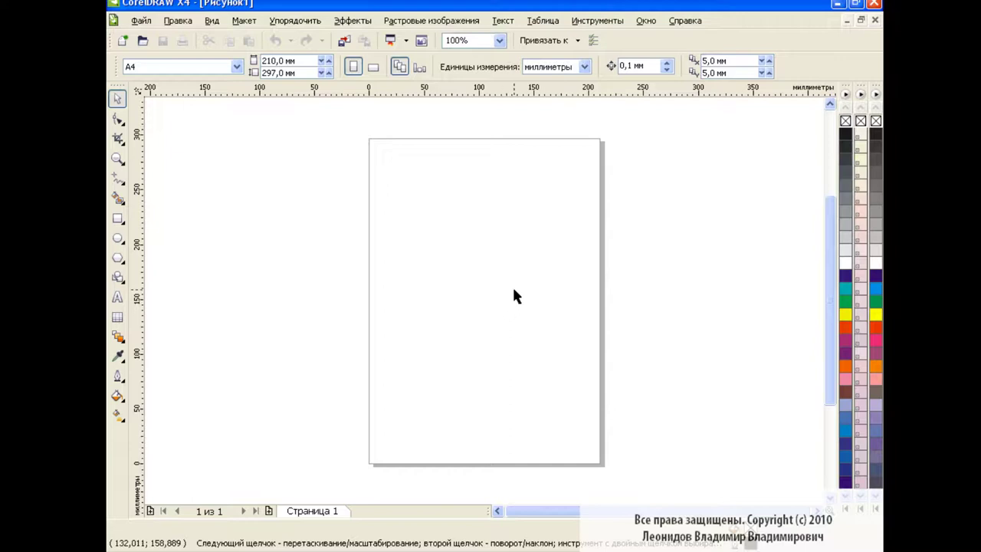
- Draw a rectangle in the upper part of the page and round its corners to 15
click(118, 218)
drag(389, 197, 582, 328)
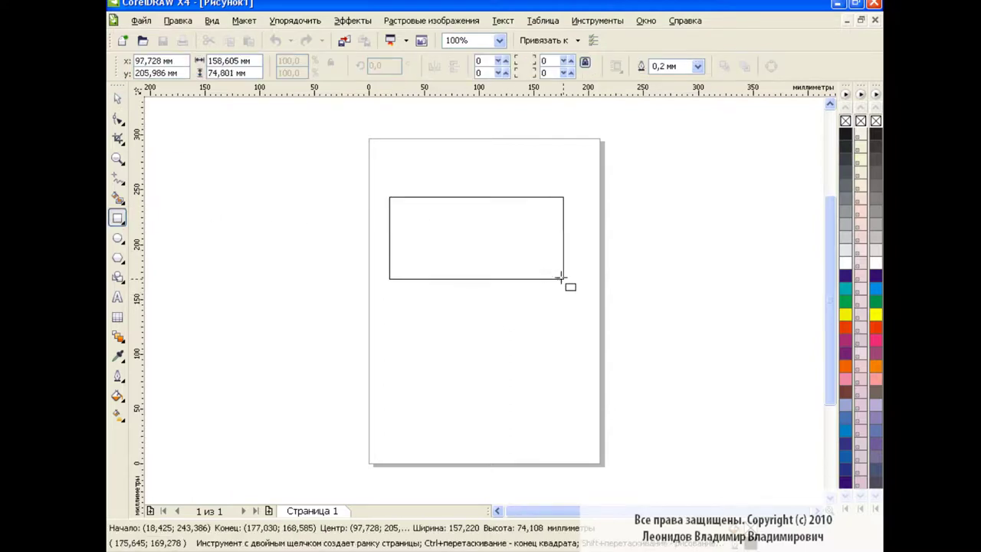
key(F10)
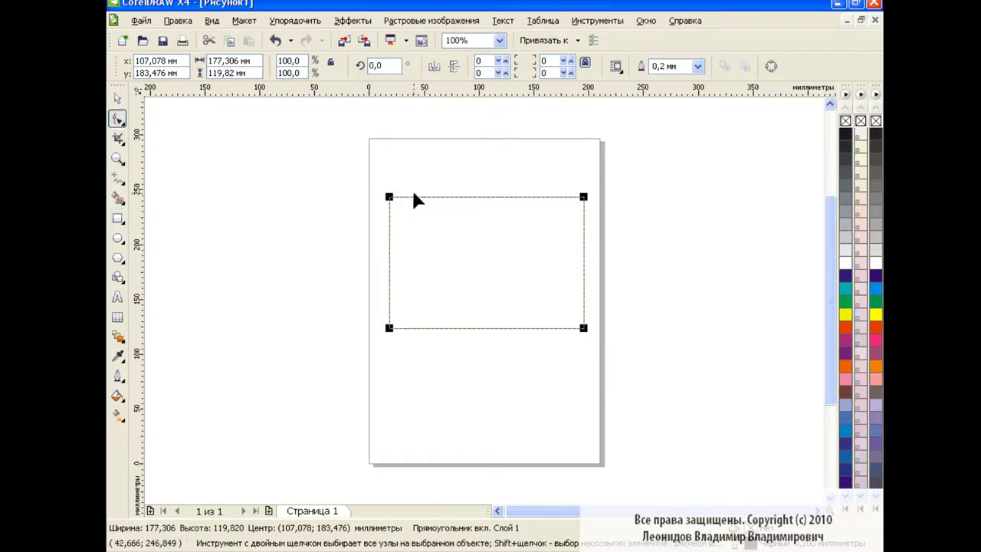
drag(389, 197, 398, 201)
key(space)
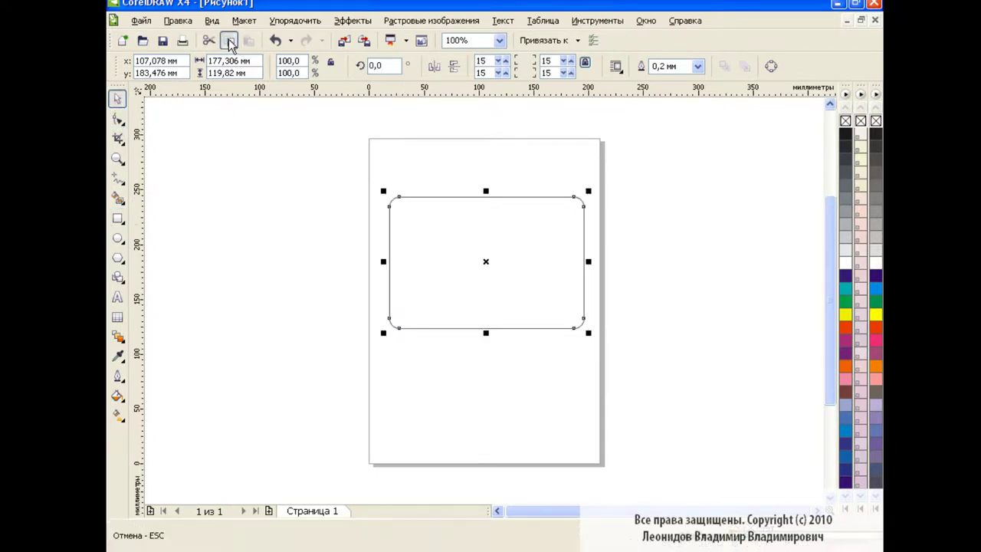
- Make a copy scaled to about 80.9% and centre it inside the outer rectangle
drag(588, 332, 575, 324)
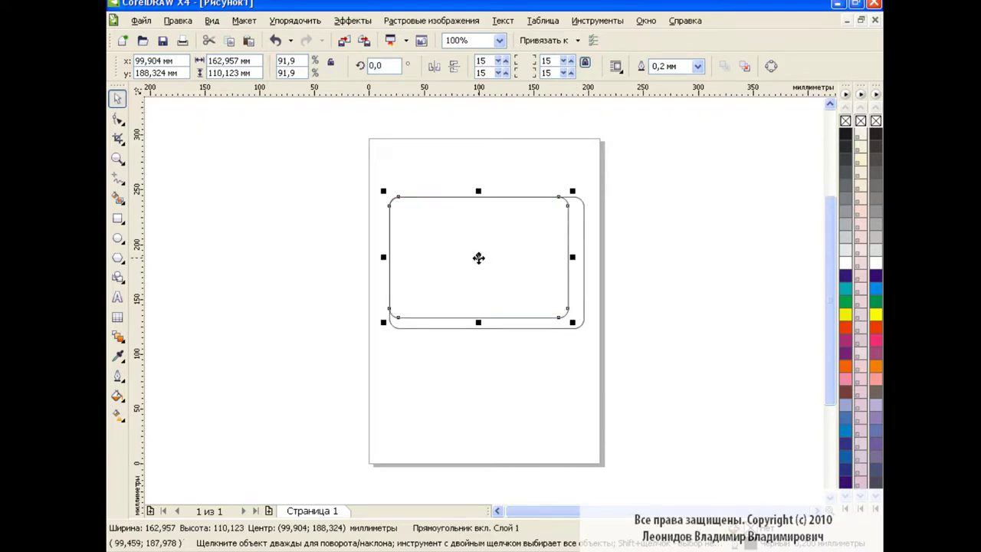
drag(478, 258, 488, 258)
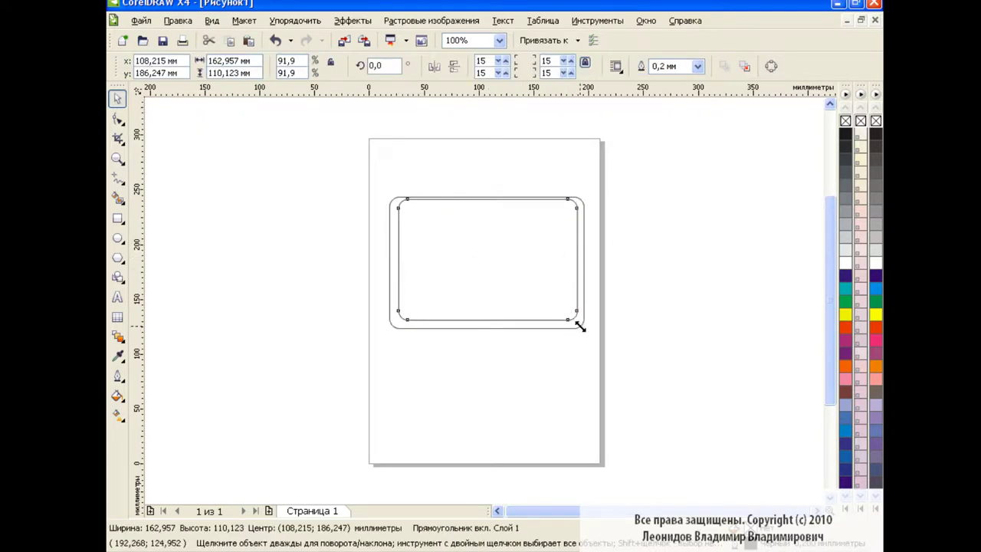
drag(580, 331, 560, 310)
drag(478, 252, 488, 259)
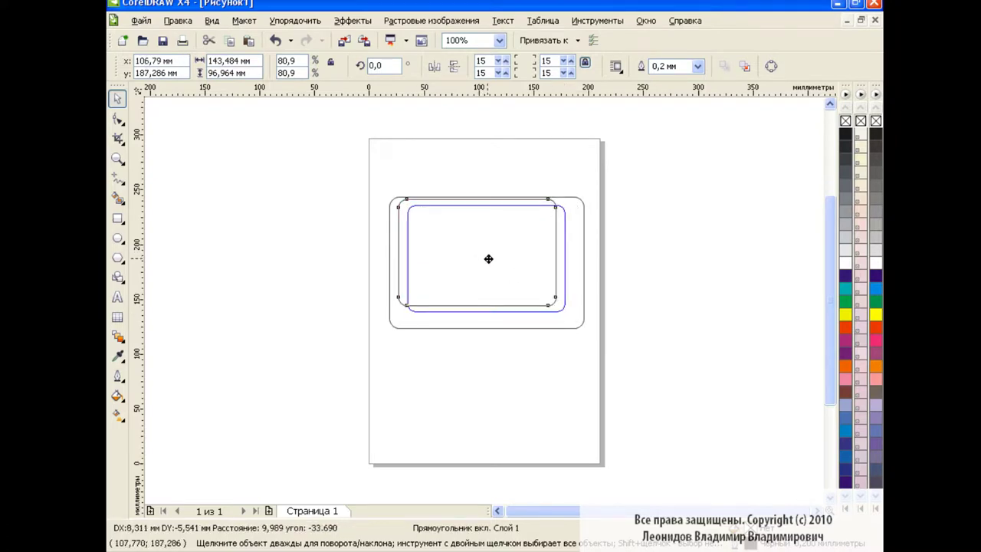
click(672, 253)
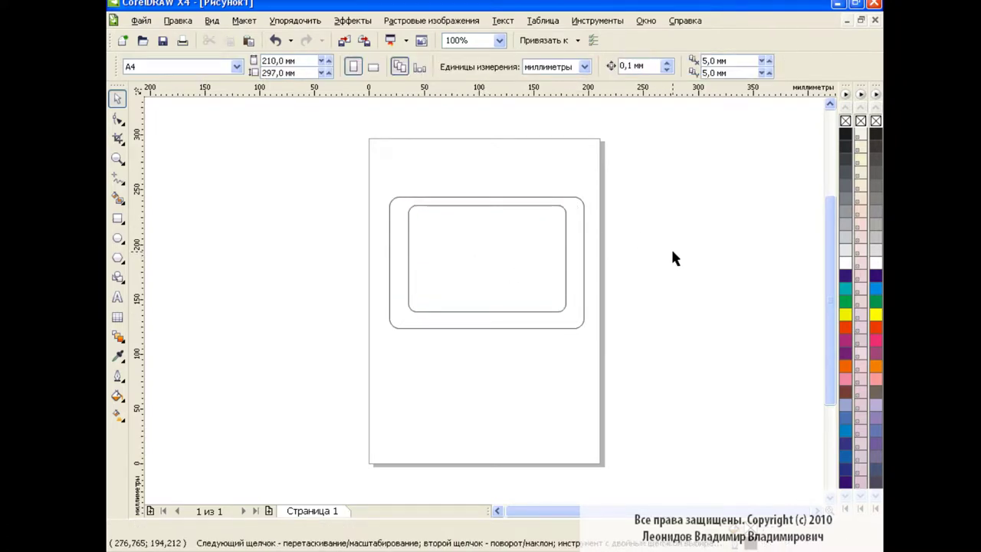
- Give the outer rounded rectangle a linear fountain fill angled at -90°
click(580, 243)
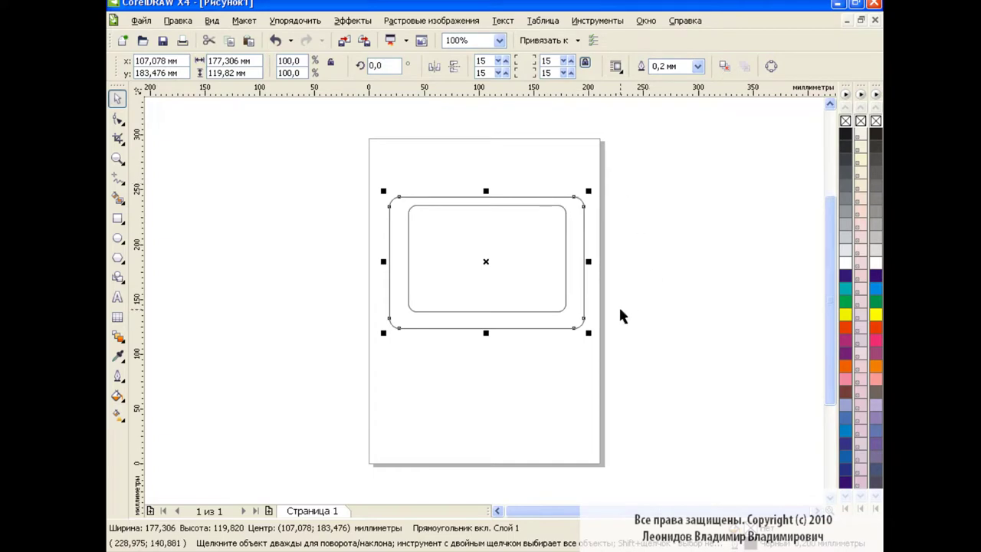
click(117, 396)
click(180, 421)
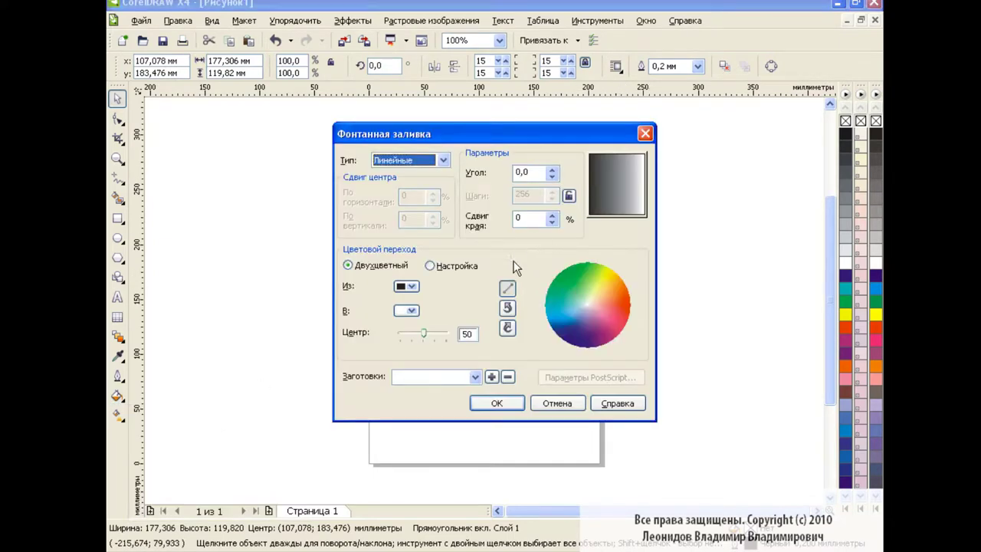
key(Tab)
text(9)
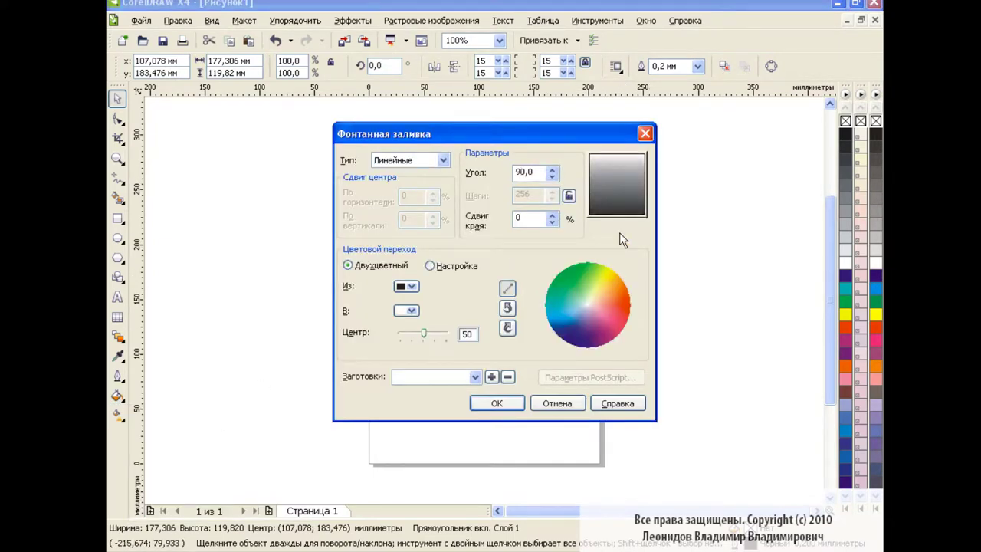
click(520, 173)
text(-)
key(Tab)
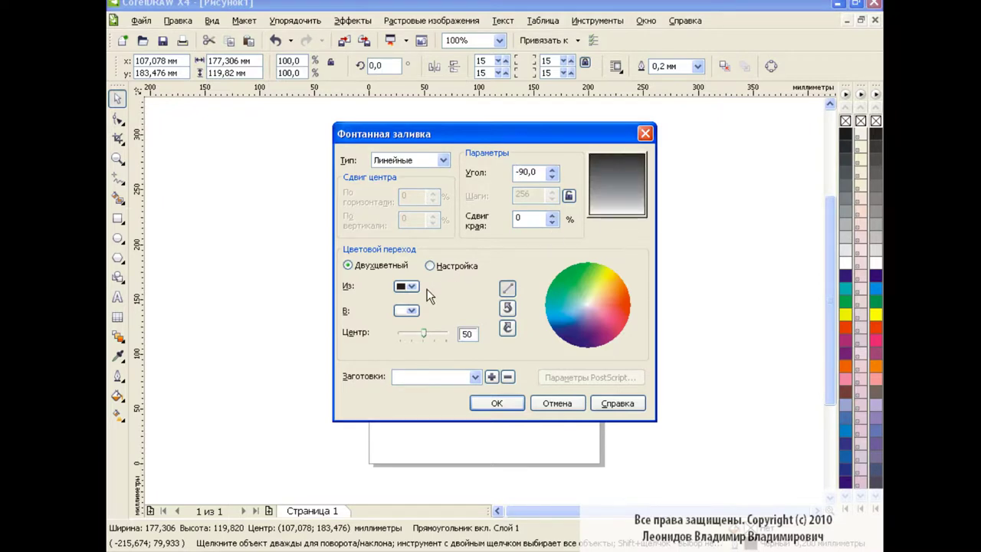
- Run the gradient from 50% black to 10% black and apply it
click(410, 286)
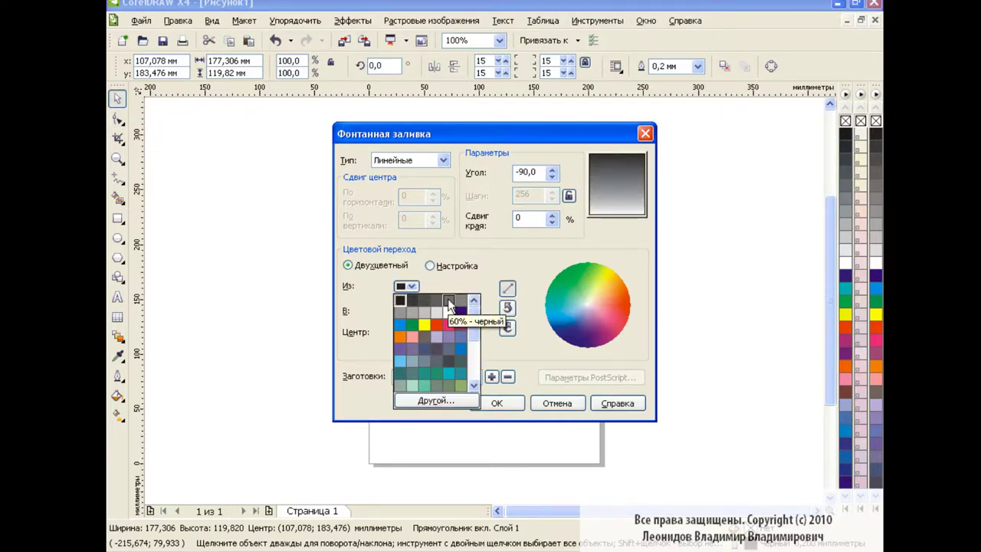
click(409, 312)
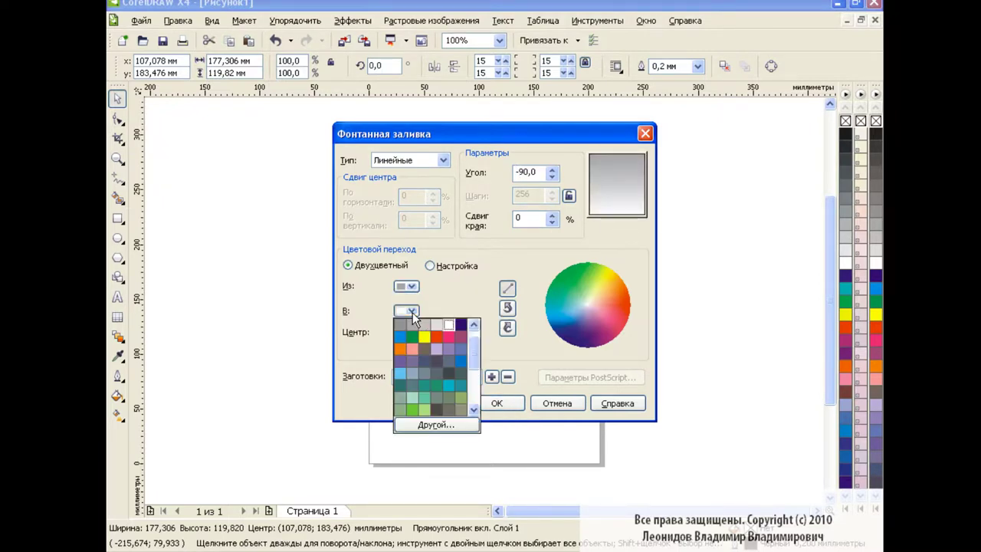
click(438, 325)
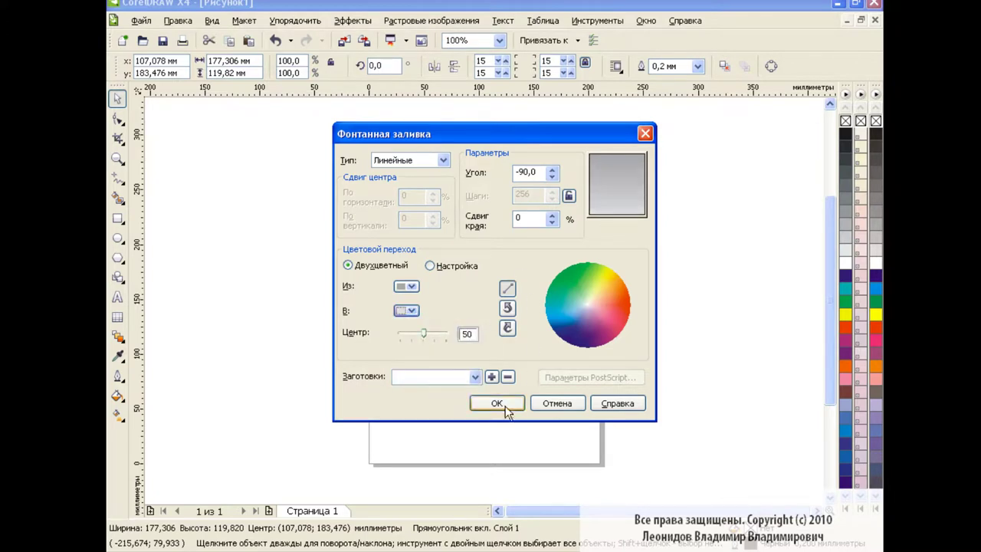
click(411, 288)
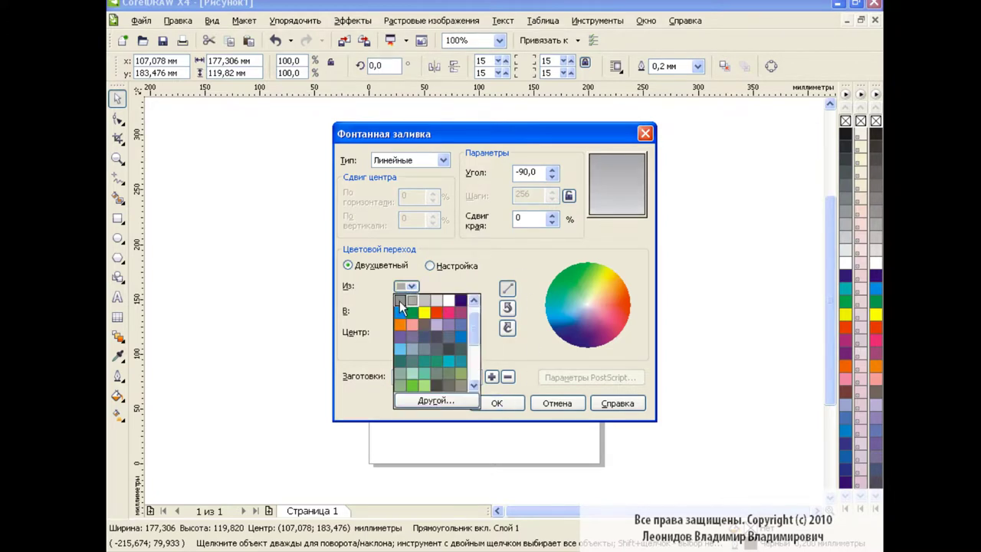
click(459, 300)
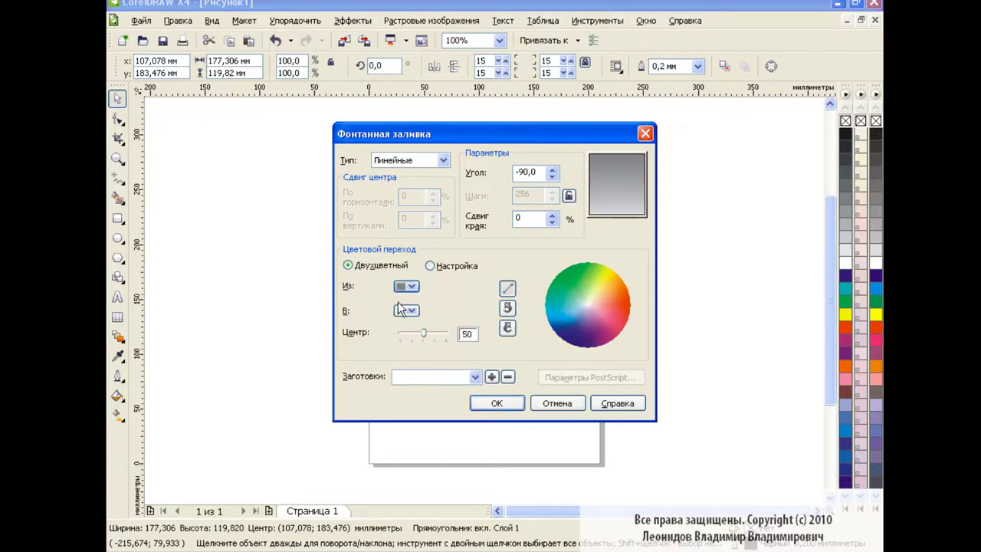
click(496, 401)
click(662, 263)
click(516, 250)
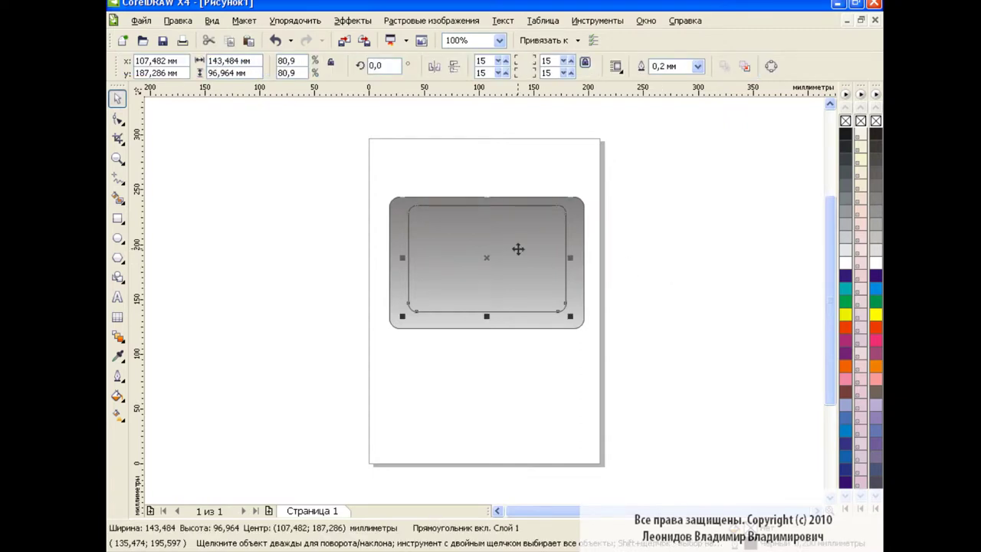
- Fill the inner screen solid black and stretch the bezel's bottom edge downward
click(846, 135)
click(525, 337)
click(487, 328)
drag(488, 331, 486, 333)
click(699, 330)
click(515, 337)
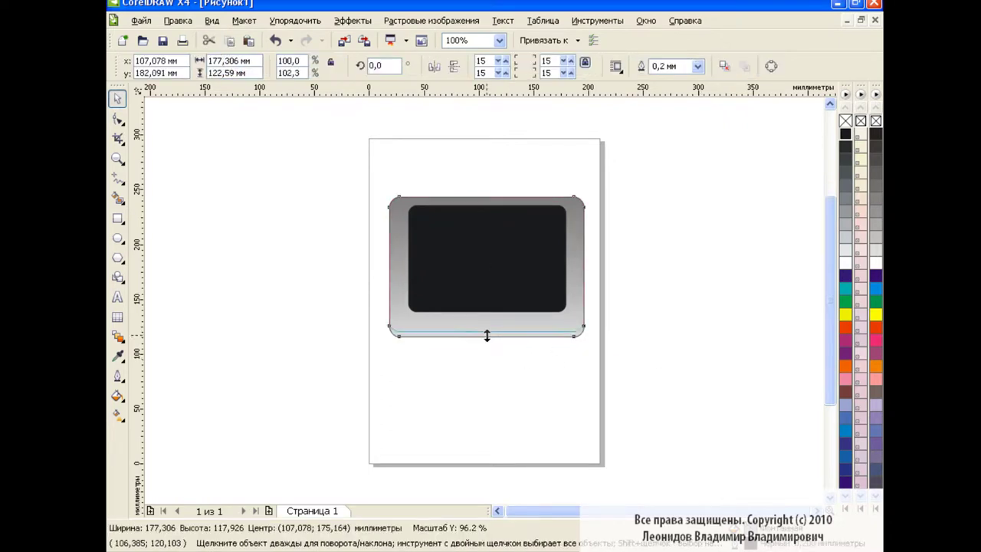
click(698, 321)
- Lower the screen's top edge and widen it on both sides to about 151.7 × 93.5 mm
click(529, 258)
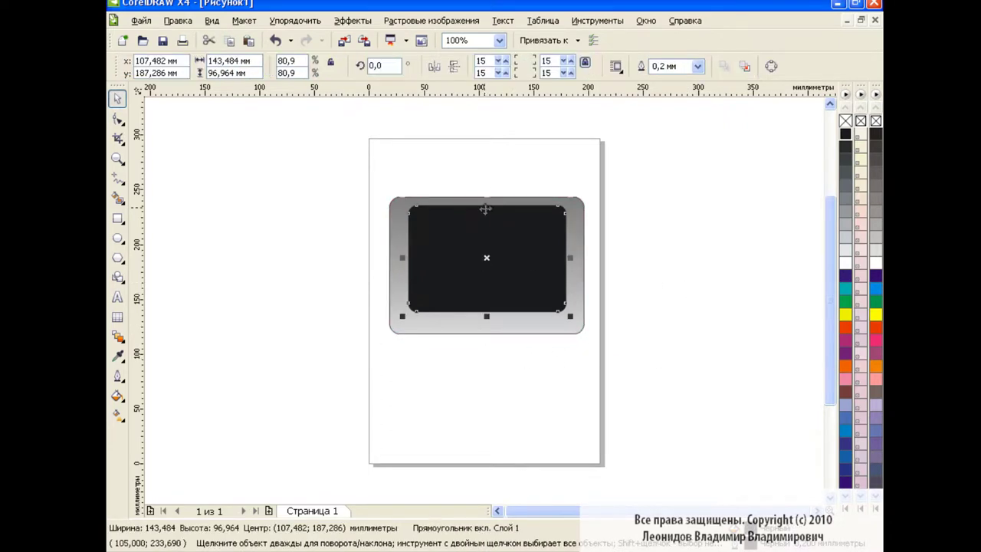
drag(487, 197, 486, 202)
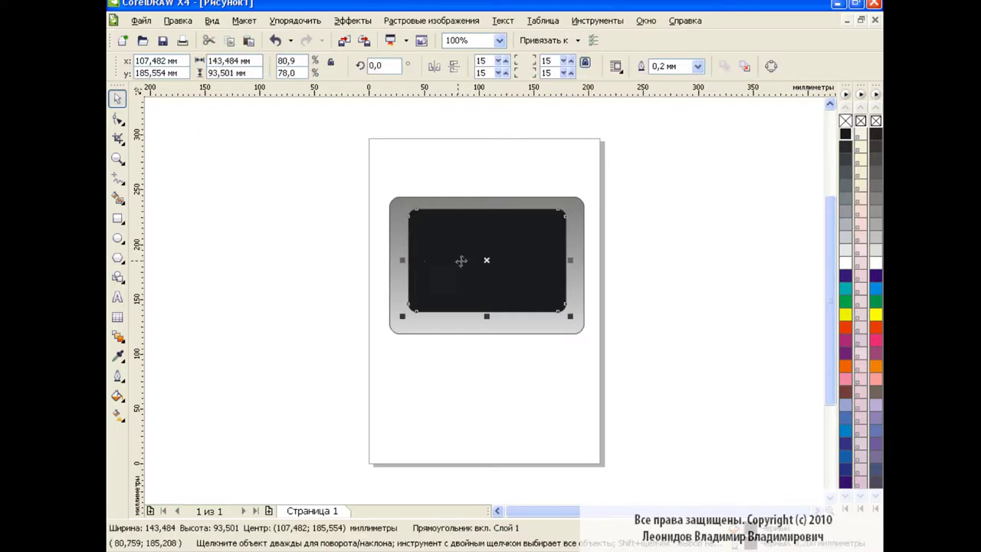
drag(403, 260, 398, 261)
drag(570, 261, 577, 260)
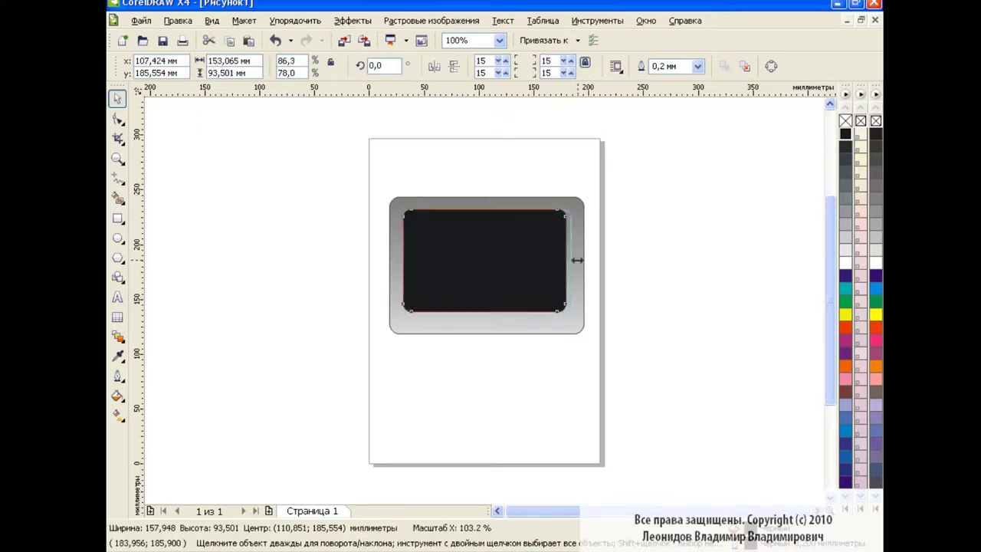
click(664, 263)
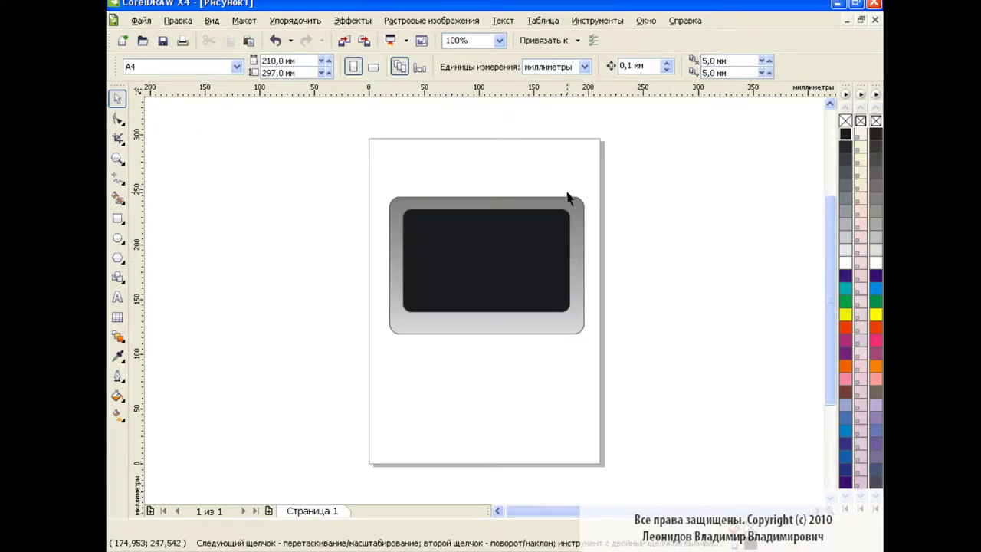
- Draw a small stand rectangle below the monitor and two ellipses for the base
key(F6)
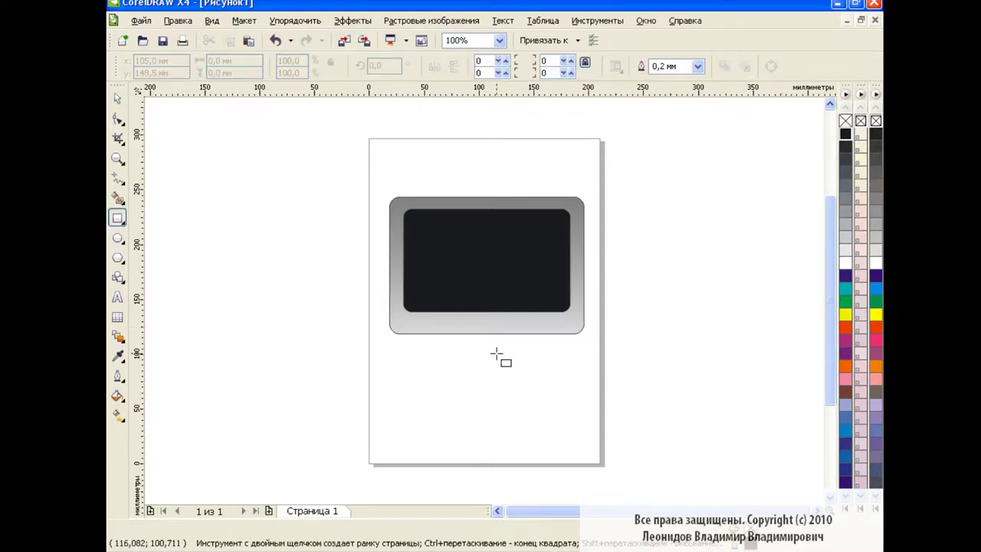
mouse_move(466, 341)
mouse_down()
mouse_move(532, 379)
mouse_move(486, 355)
mouse_up()
key(F7)
drag(420, 360, 557, 399)
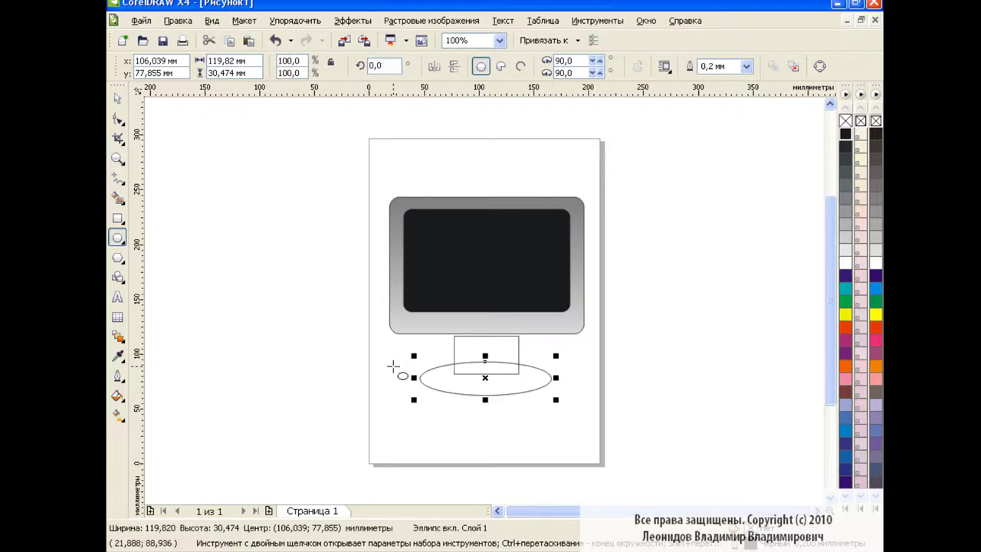
drag(403, 358, 571, 421)
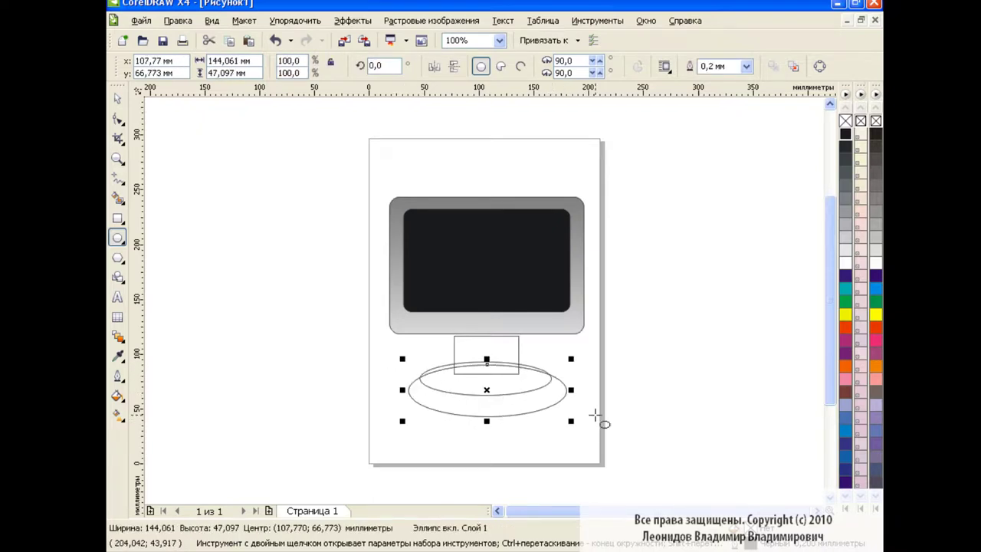
- Centre all five monitor parts horizontally with the Align options
click(121, 100)
drag(351, 193, 641, 438)
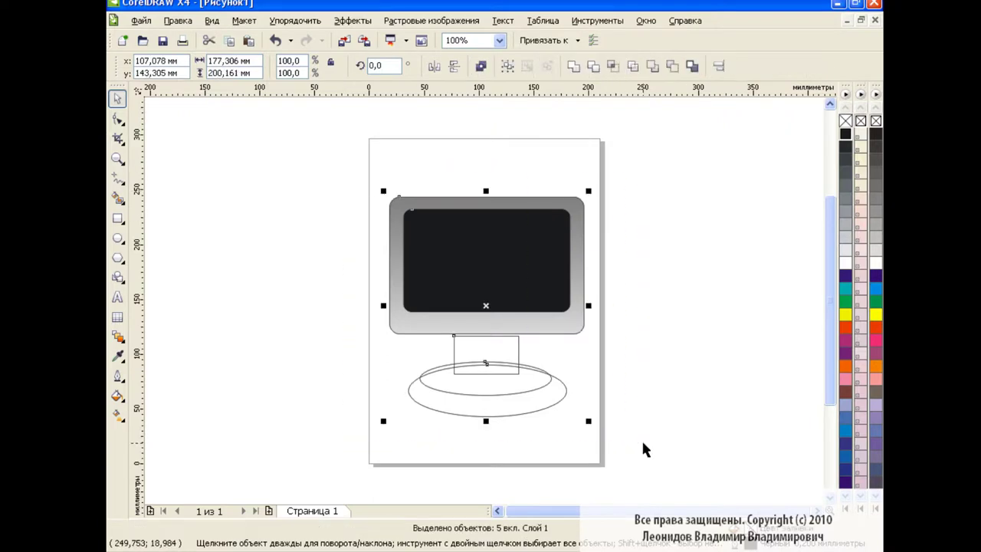
key(ctrl+shift+a)
click(505, 256)
click(559, 363)
click(604, 360)
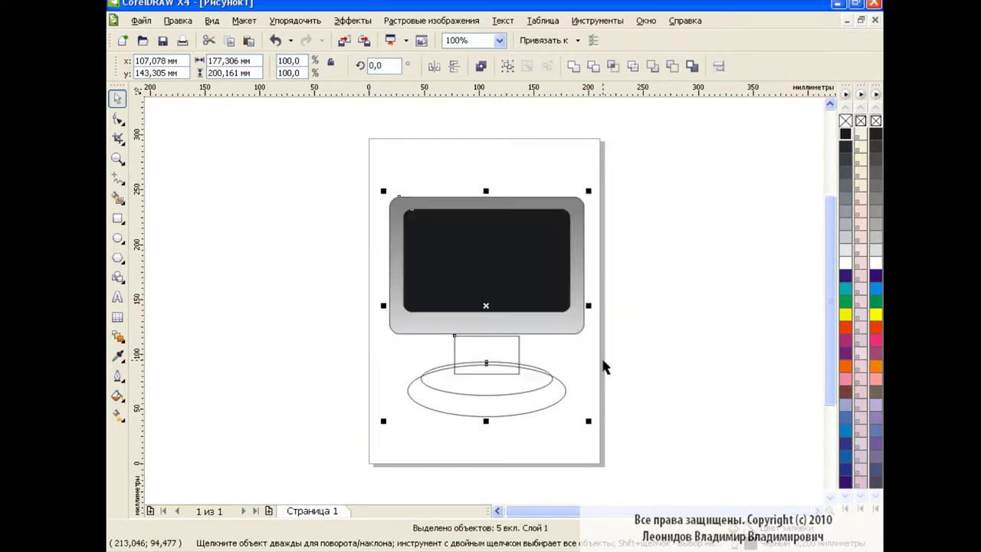
click(546, 414)
- Shrink the outer base ellipse to about 85% and centre the two ellipses on each other
click(486, 390)
drag(486, 390, 486, 384)
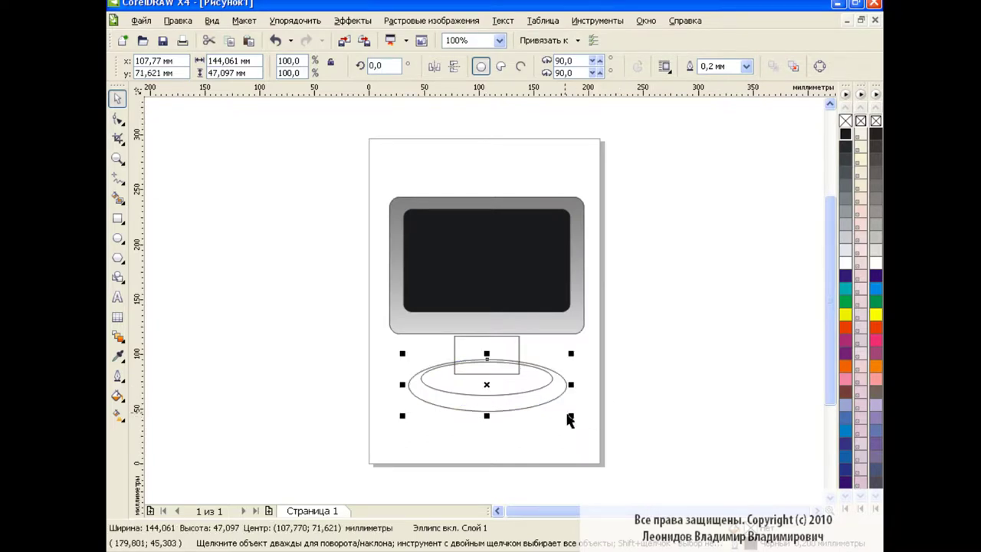
drag(571, 415, 547, 408)
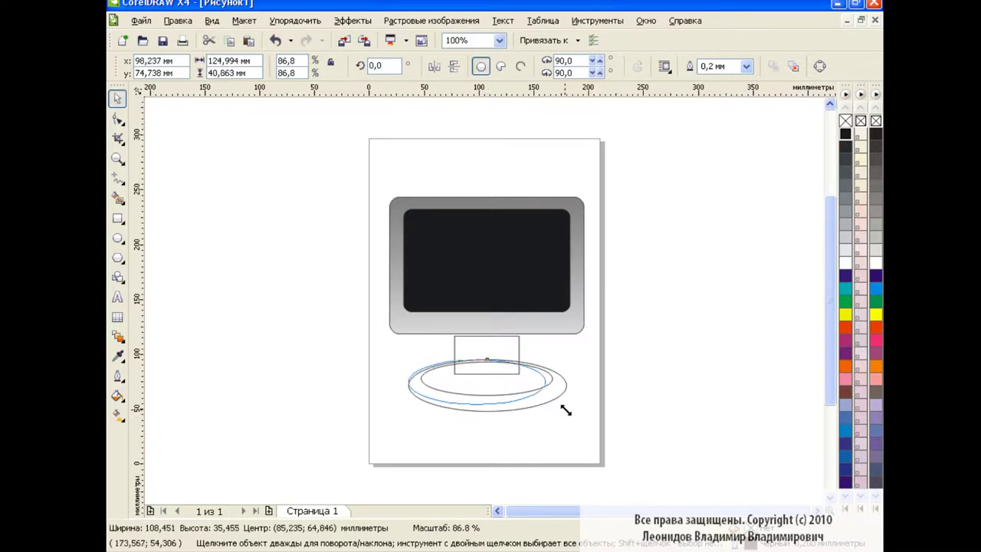
shift+click(549, 381)
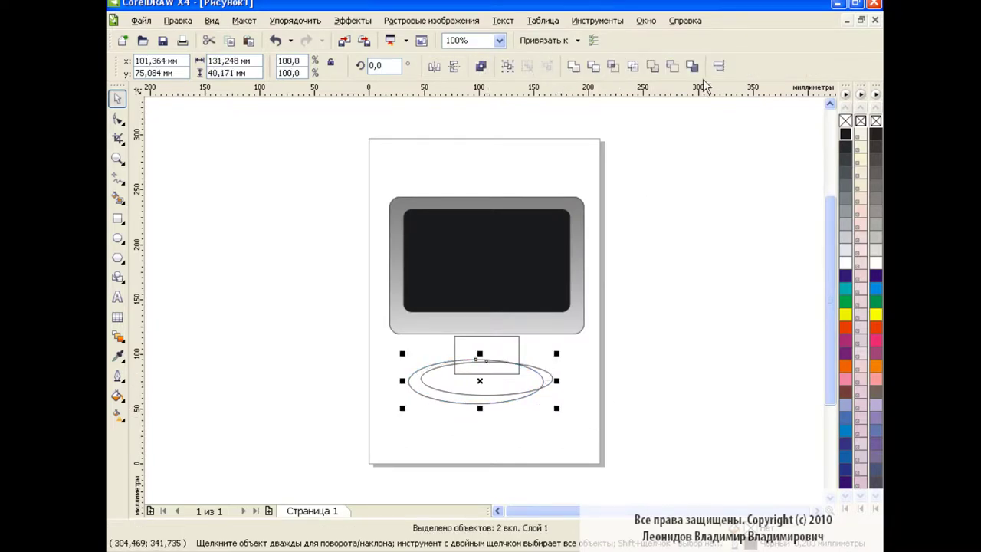
click(719, 66)
click(508, 253)
click(556, 362)
click(595, 356)
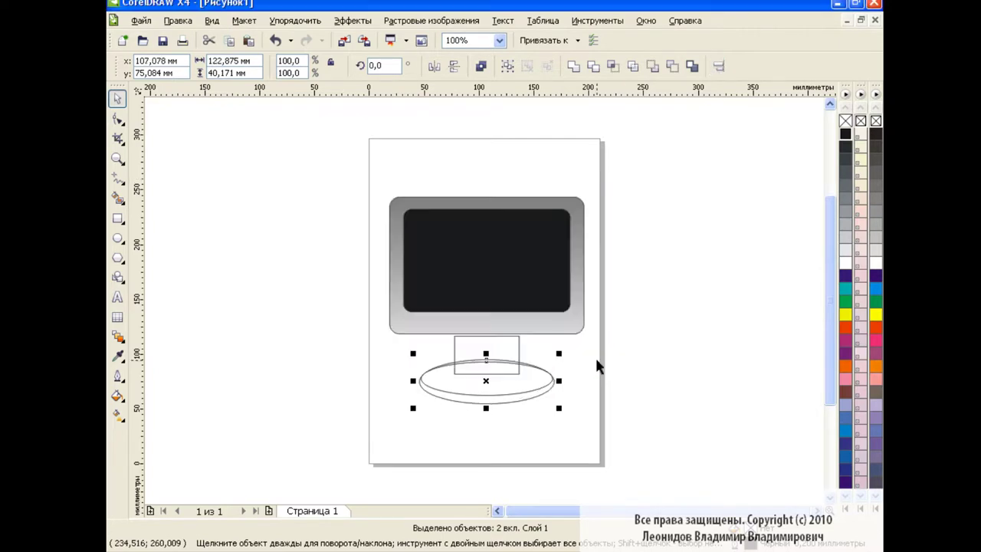
- Flatten the outer base ellipse vertically and stretch it wider on both sides
drag(488, 409, 485, 405)
click(554, 414)
click(486, 400)
drag(412, 378, 408, 377)
drag(560, 377, 563, 378)
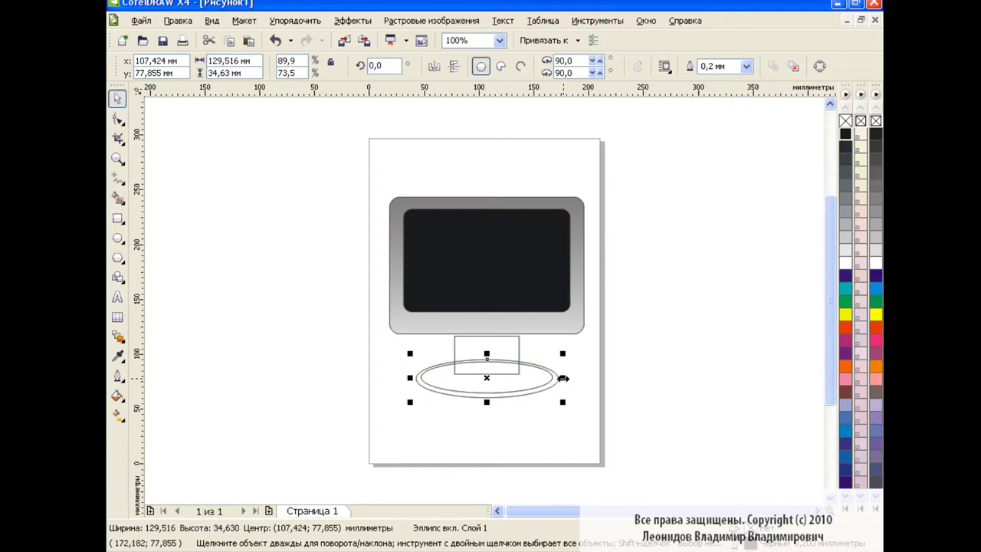
click(620, 365)
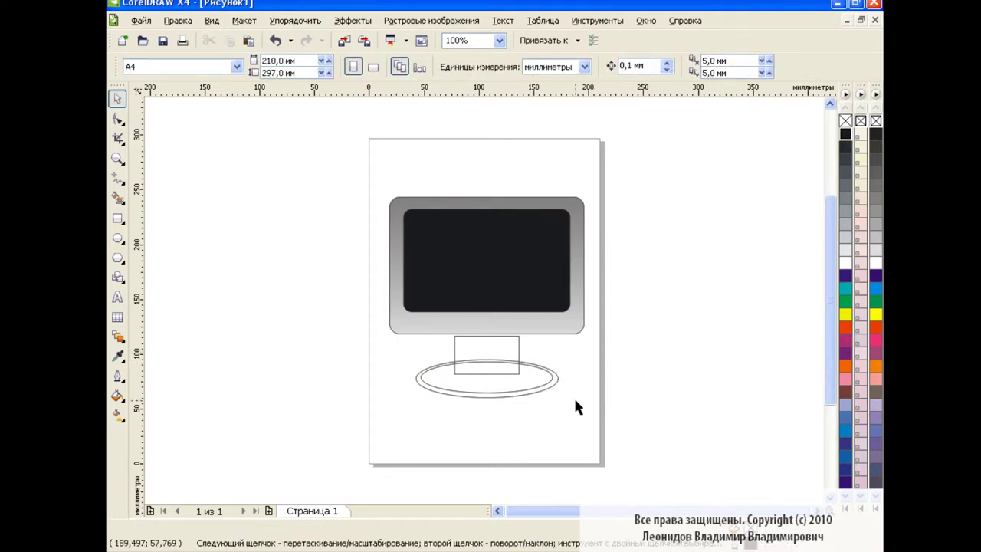
- Raise the stand and both base ellipses up to meet the bezel
drag(576, 401, 403, 326)
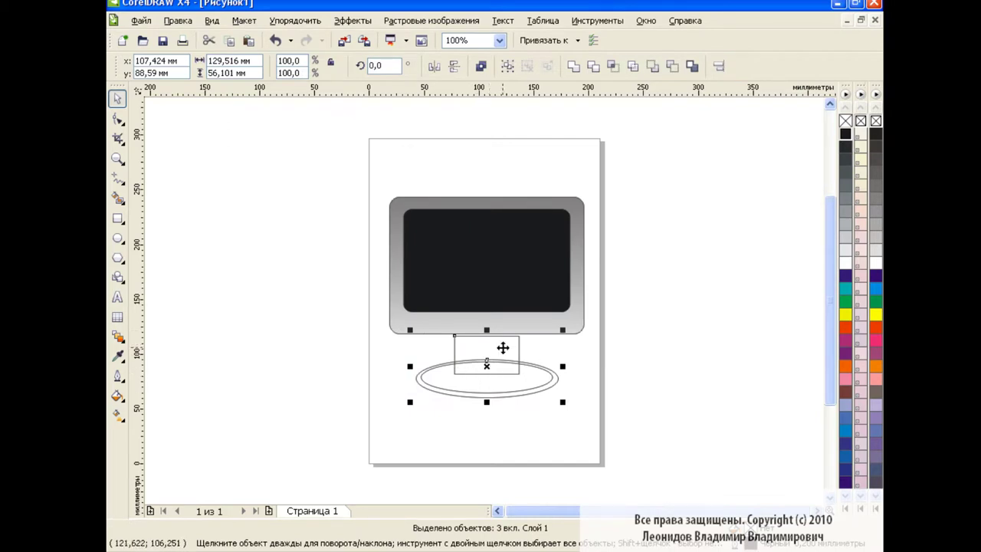
drag(485, 368, 486, 361)
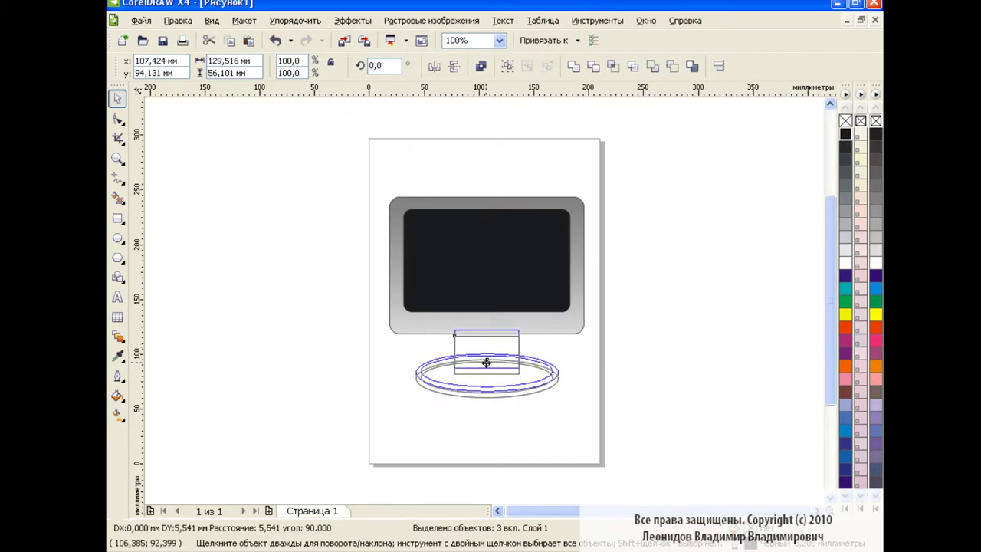
click(618, 364)
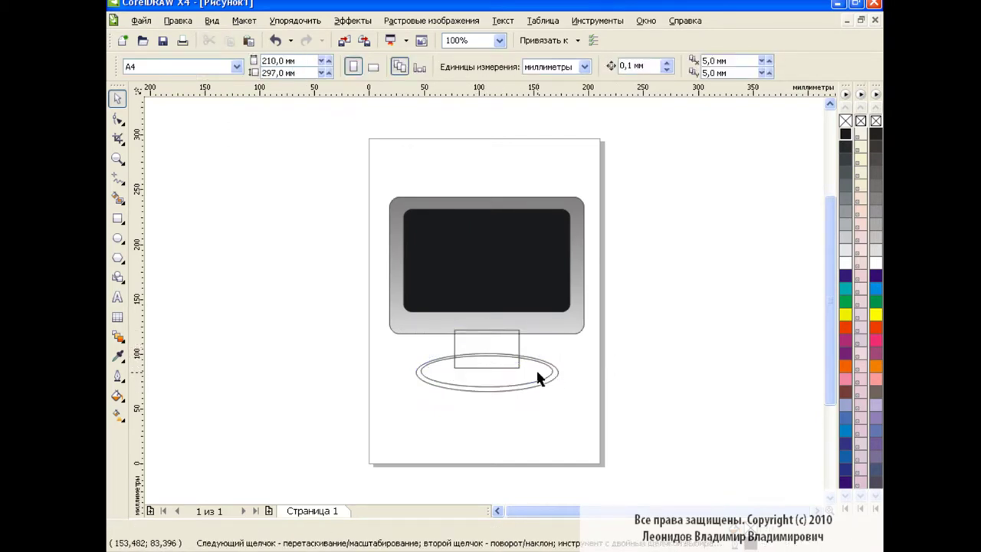
click(538, 372)
click(605, 357)
- In the Object Manager, weld the inner base ellipse and stand rectangle into one shape
click(597, 20)
click(636, 111)
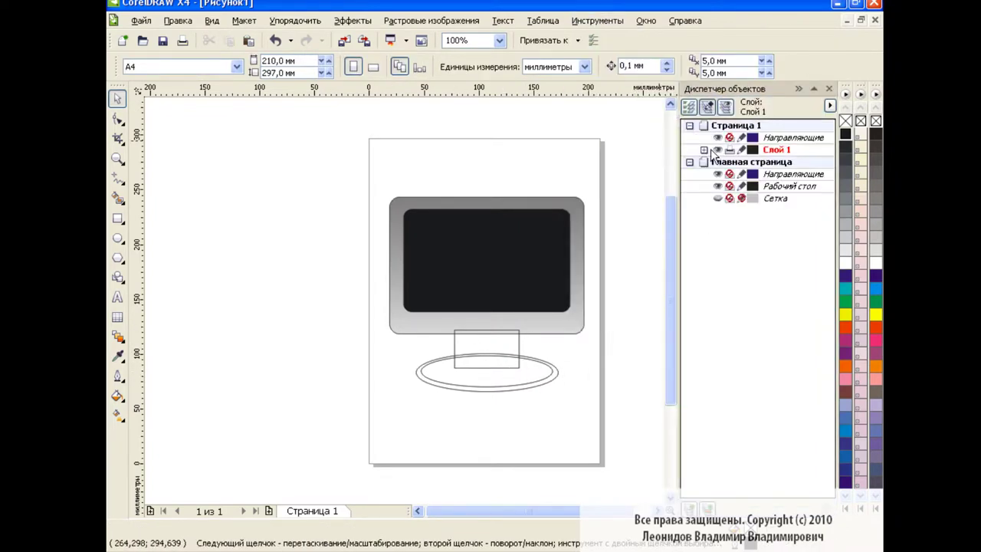
click(704, 150)
click(756, 162)
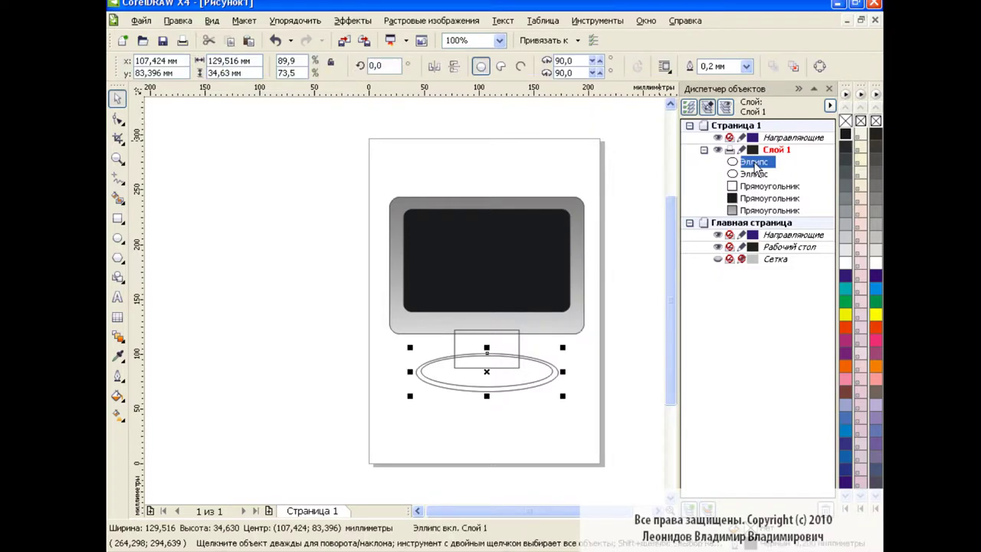
ctrl+click(759, 186)
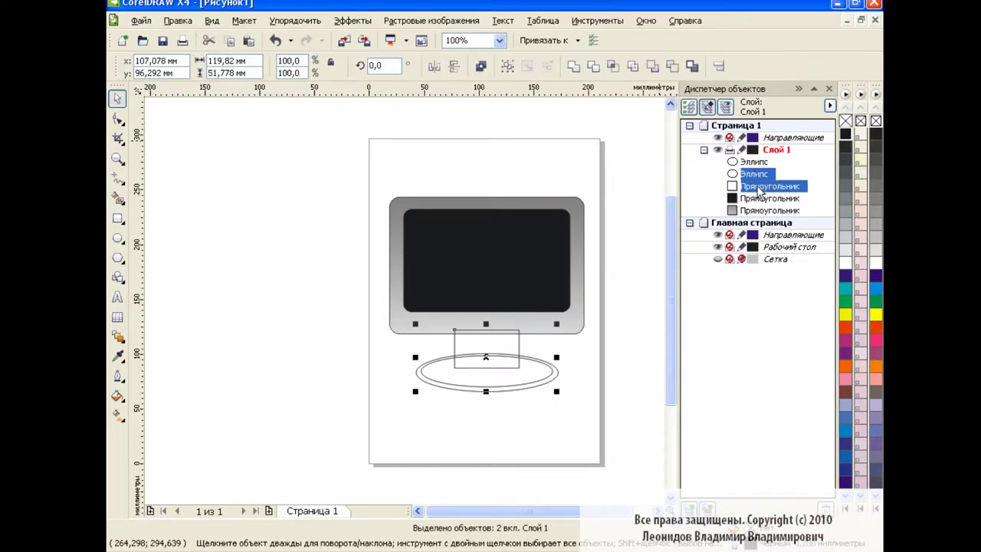
click(575, 66)
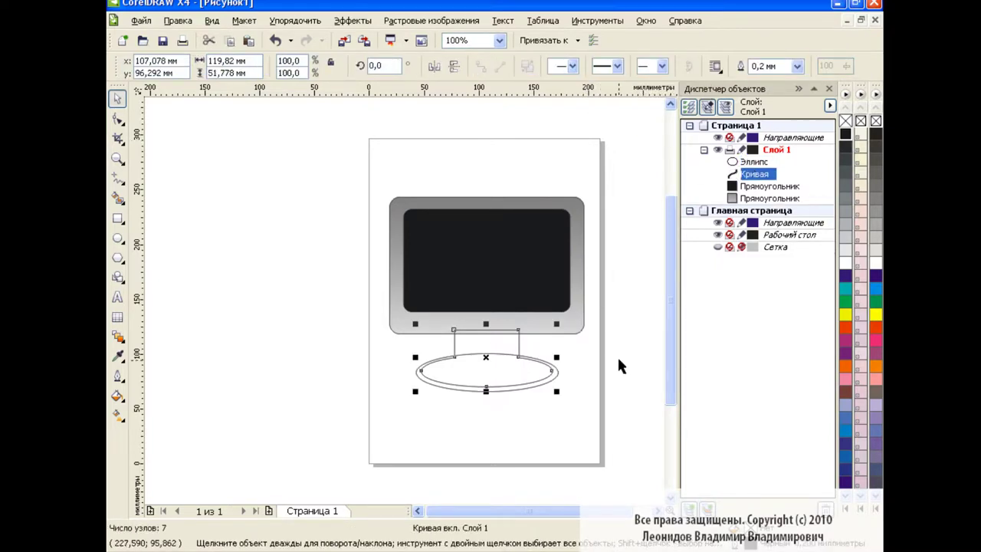
- Fill the welded stand shape black and send it to the bottom of the layer
click(847, 137)
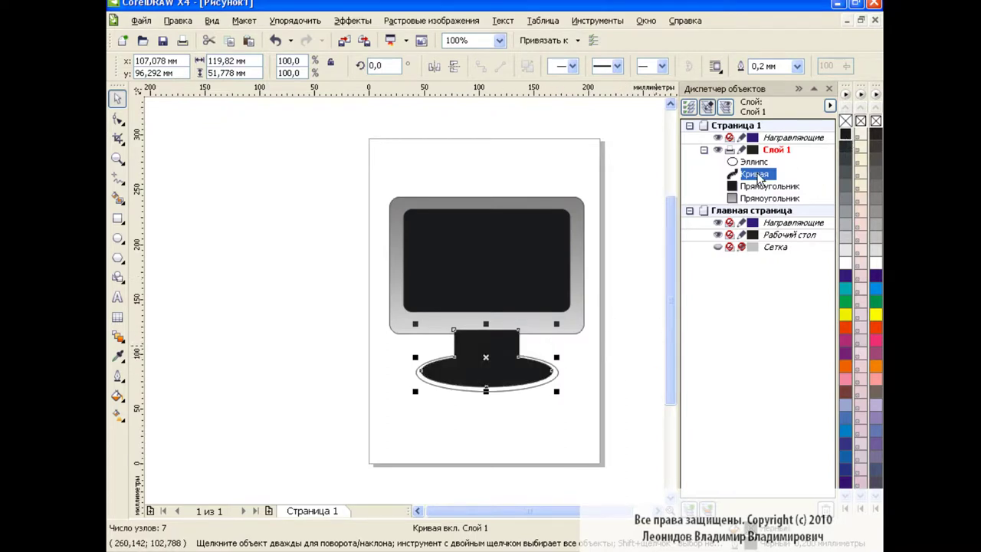
drag(759, 178, 758, 204)
click(630, 361)
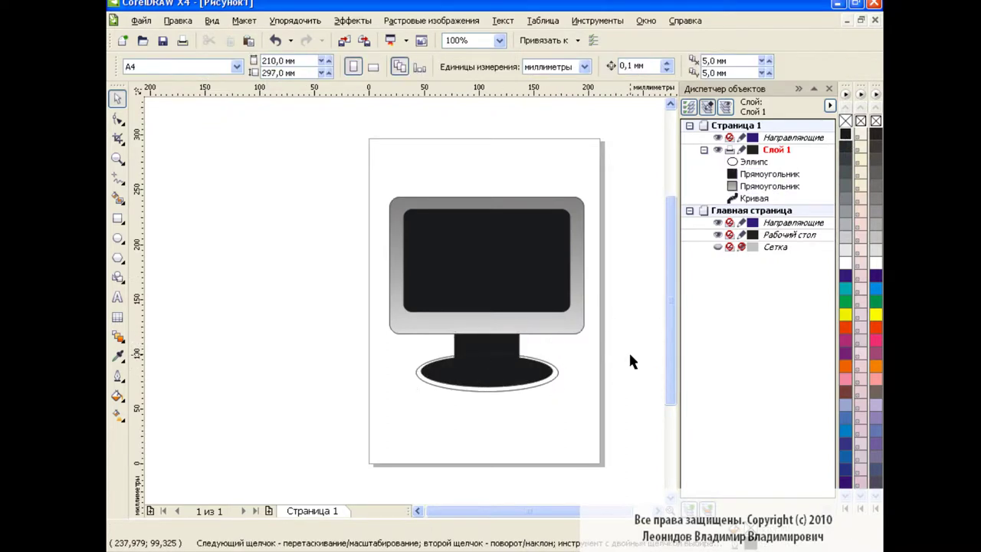
click(552, 378)
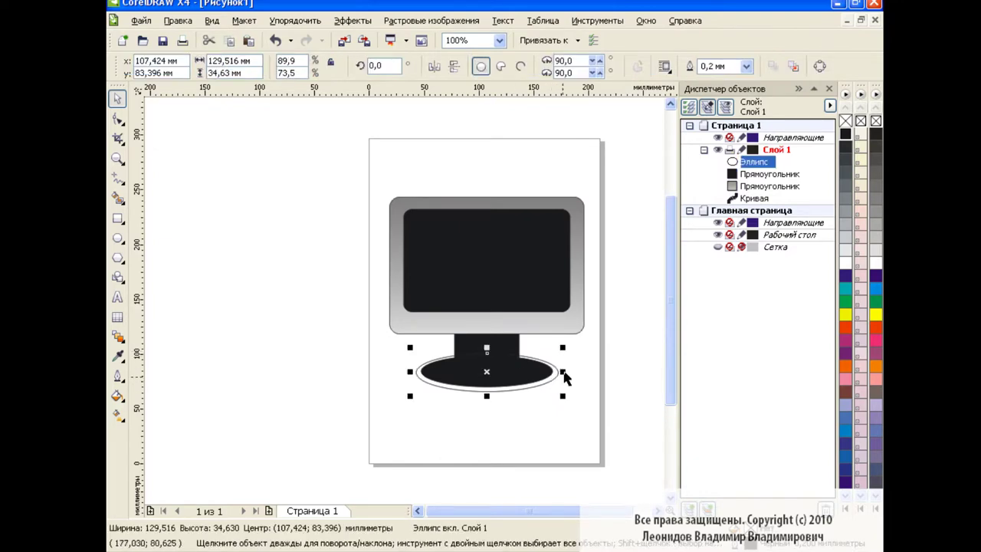
- Give the outer base ellipse a custom conical fountain fill
click(118, 396)
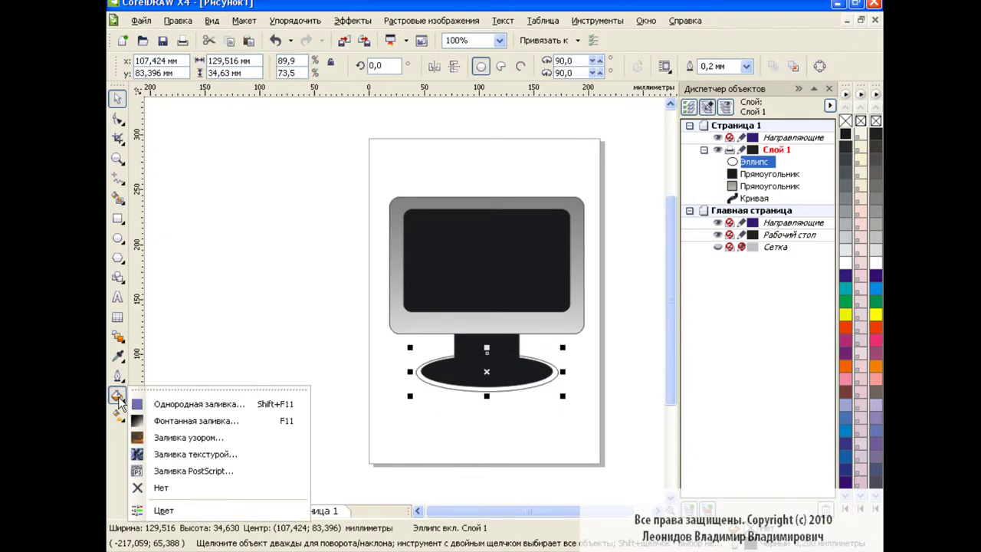
click(176, 420)
click(443, 159)
click(427, 195)
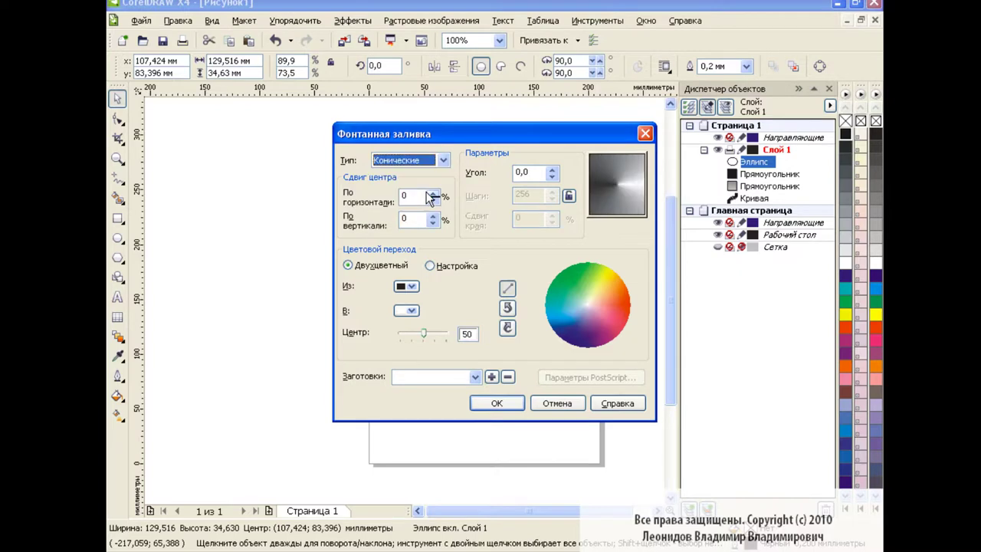
click(430, 266)
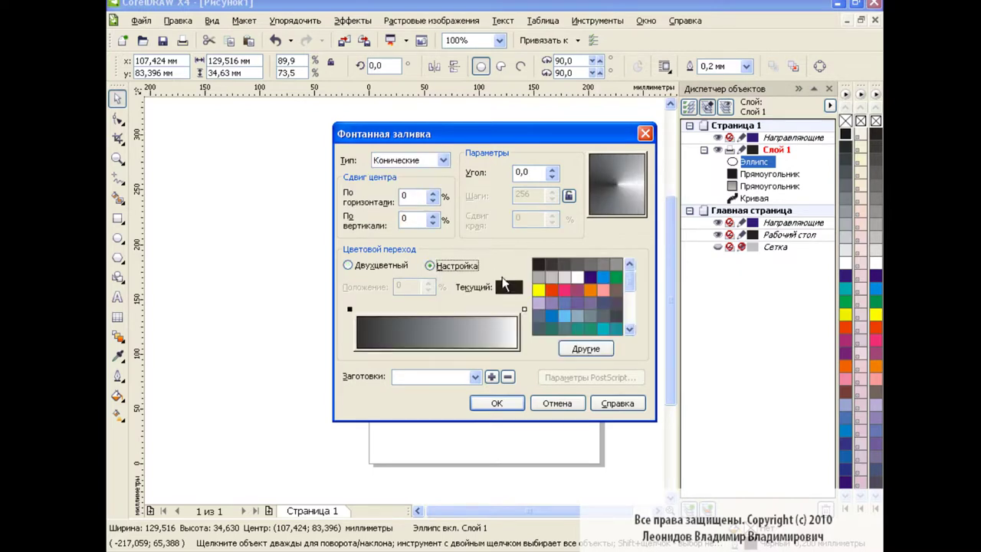
- Colour both gradient ends light grey and add a dark grey stop at 12%, plus another stop
click(525, 310)
click(565, 277)
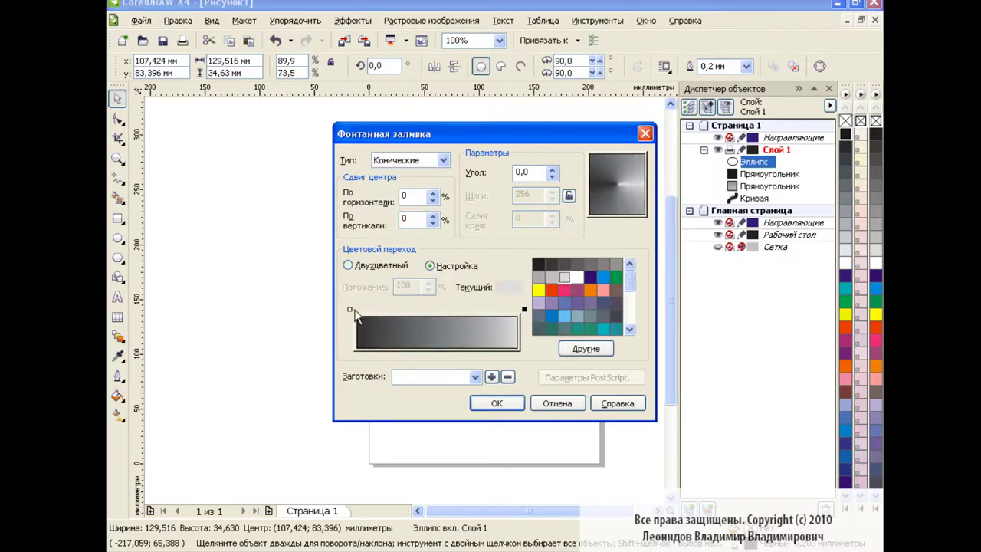
click(350, 310)
click(565, 279)
double_click(375, 312)
click(540, 276)
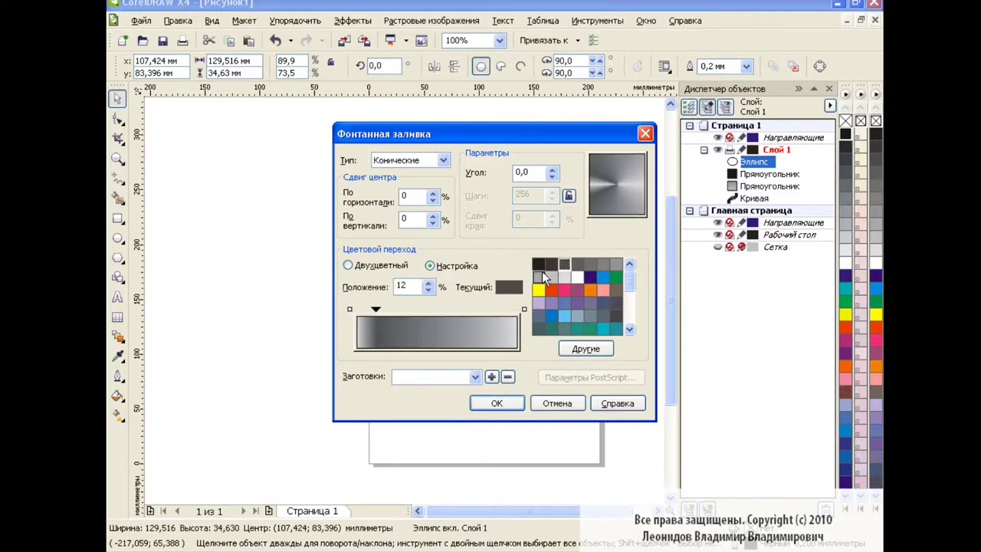
double_click(403, 313)
click(596, 263)
- Add light grey stops at 48% and 78% with a dark stop between, and make the right end grey
double_click(433, 313)
click(539, 277)
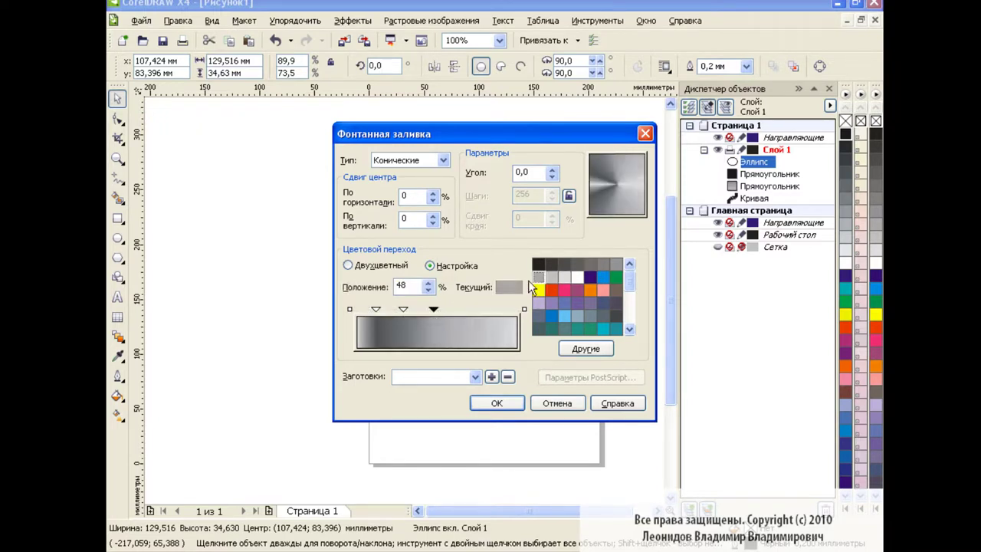
double_click(453, 312)
click(552, 264)
double_click(482, 312)
click(565, 277)
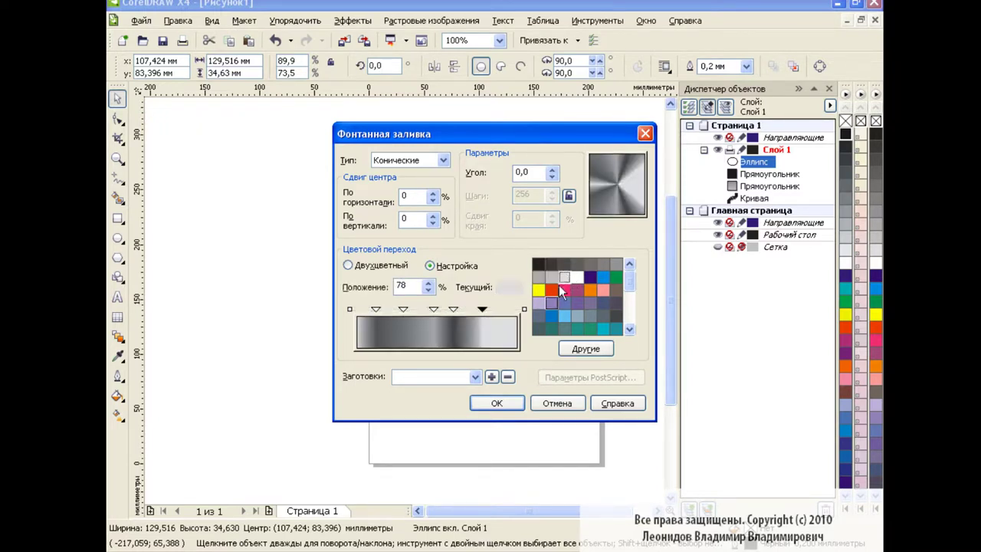
click(524, 309)
click(539, 276)
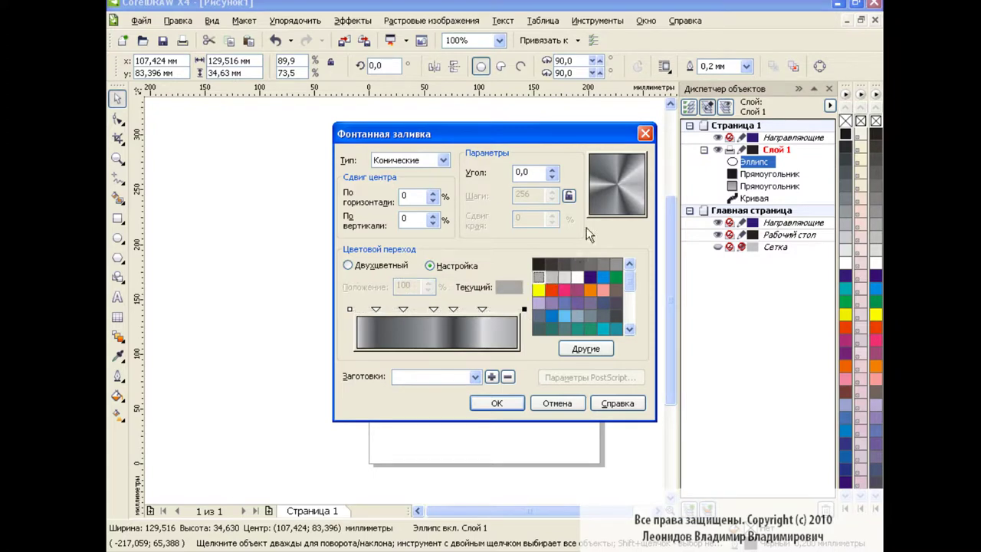
- Shift a middle stop to 44%, add a light grey 48% stop, apply, and move the ellipse behind the stand
click(404, 309)
click(552, 276)
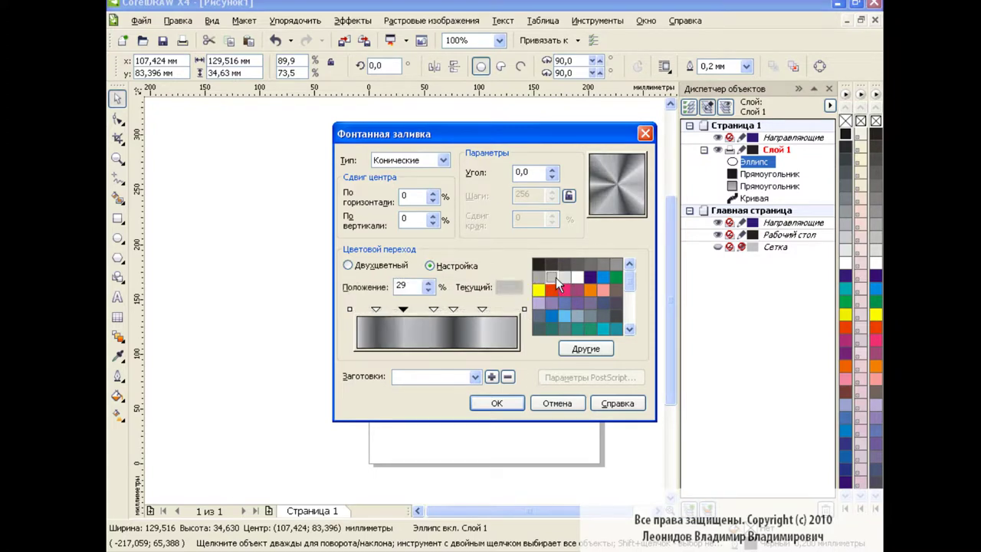
drag(434, 310, 417, 309)
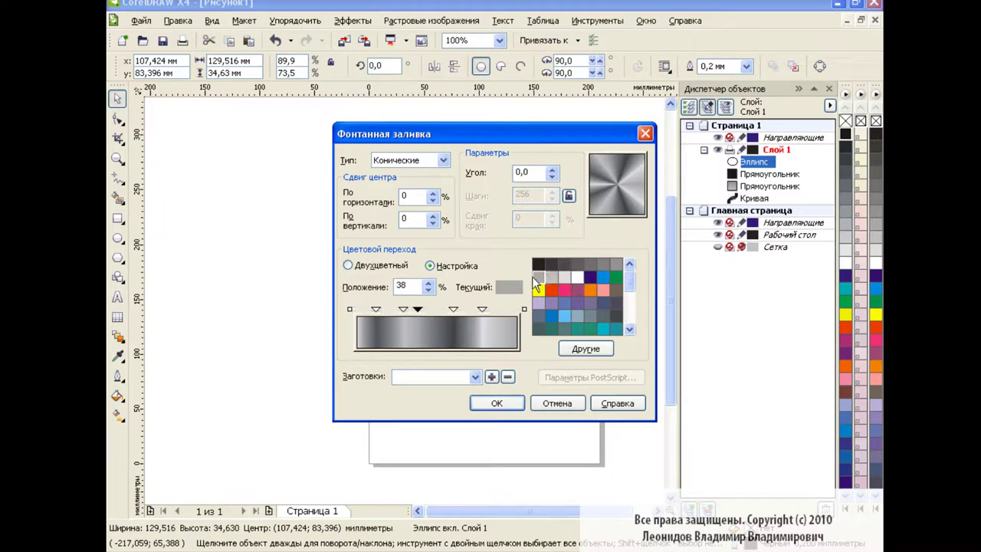
double_click(434, 310)
click(590, 264)
click(564, 278)
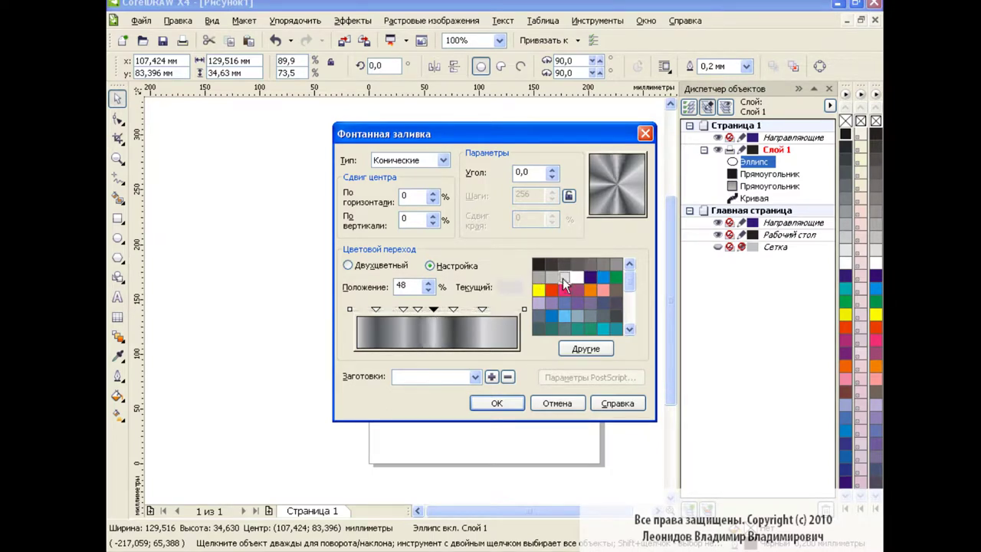
click(496, 403)
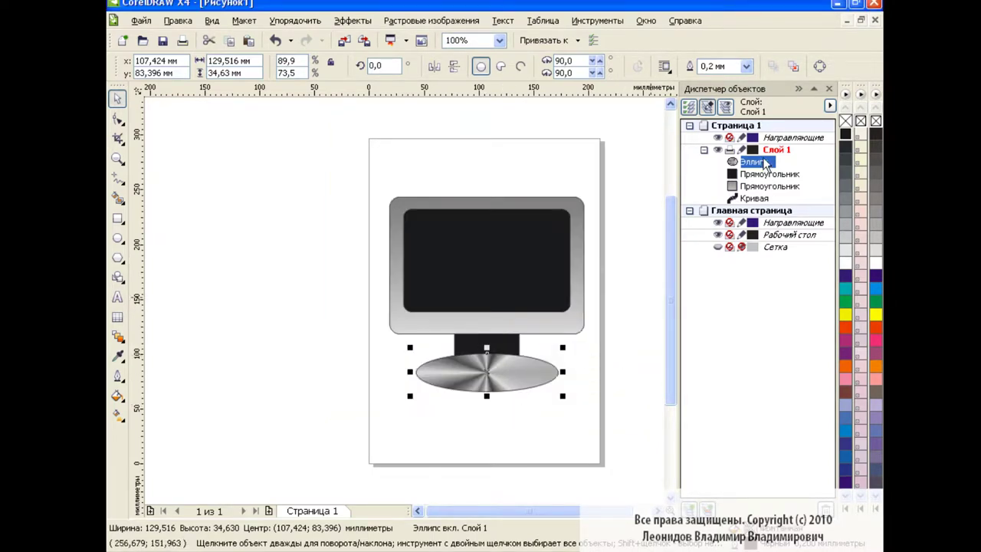
drag(763, 163, 764, 208)
click(647, 352)
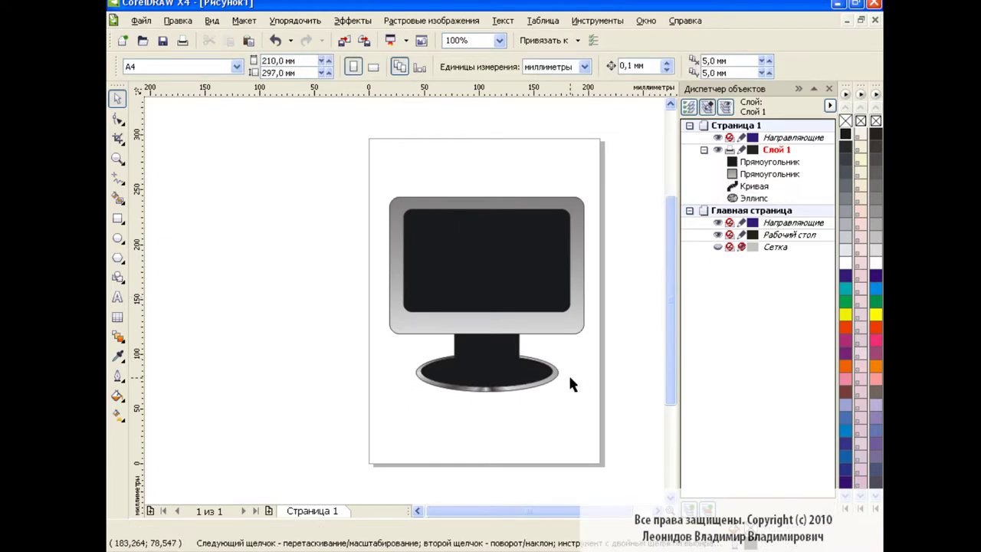
- Copy and paste the black screen rectangle and fill the copy white
click(435, 237)
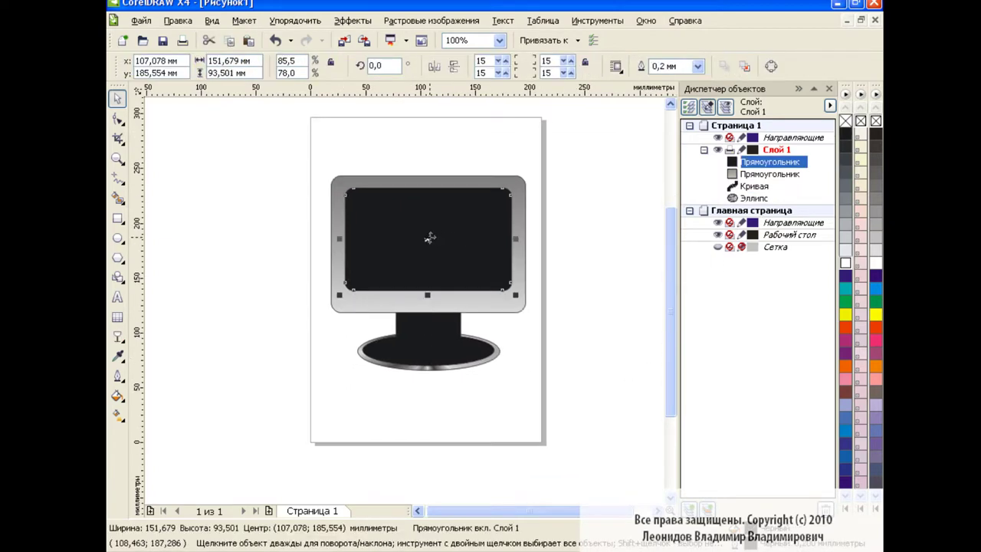
click(229, 39)
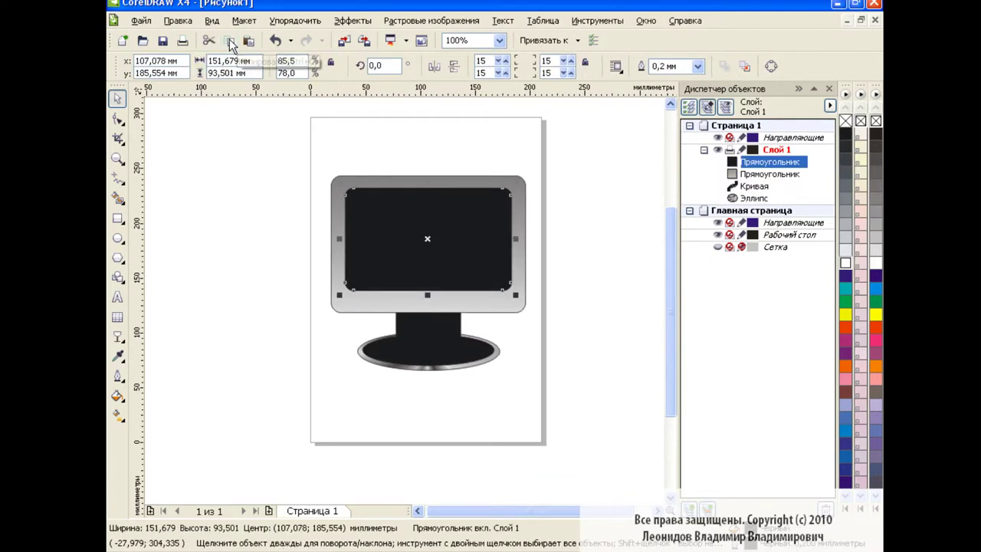
click(249, 41)
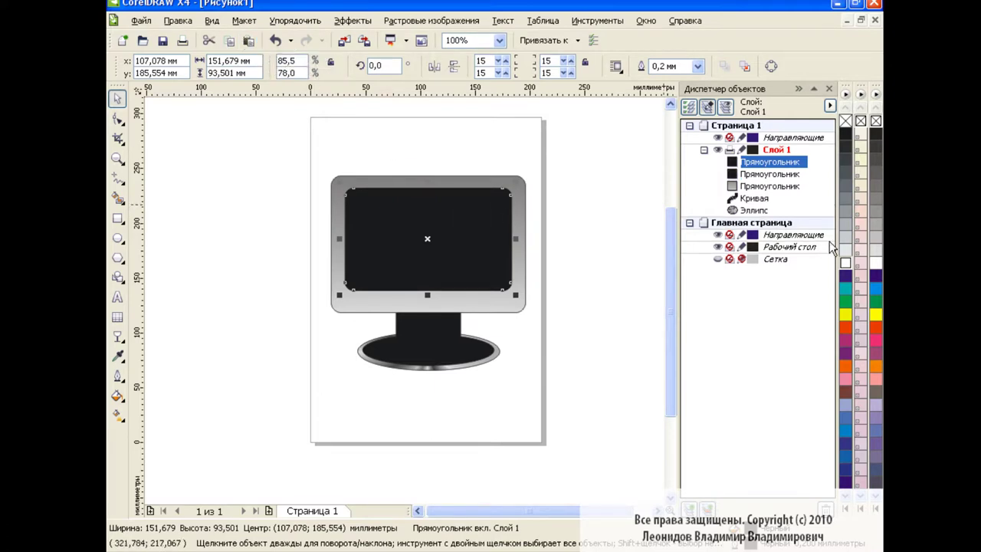
click(846, 263)
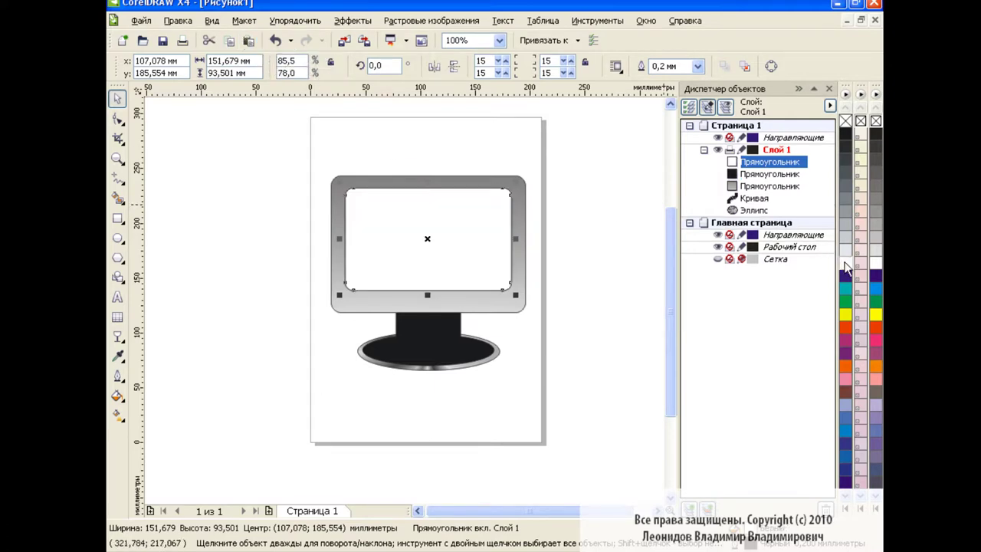
- Size the white copy to 153.679 × 95.501 mm and send it behind the black screen
click(220, 60)
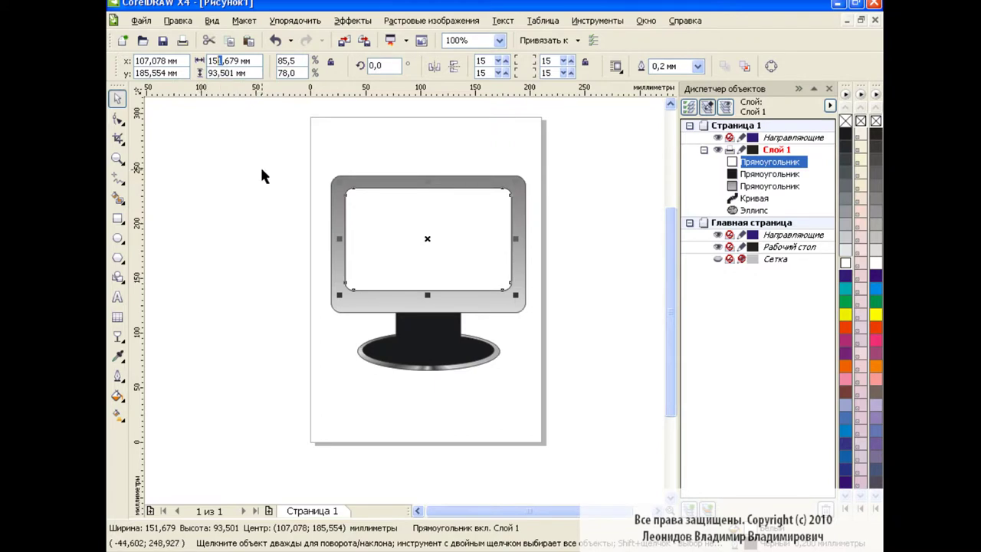
text(3)
key(Return)
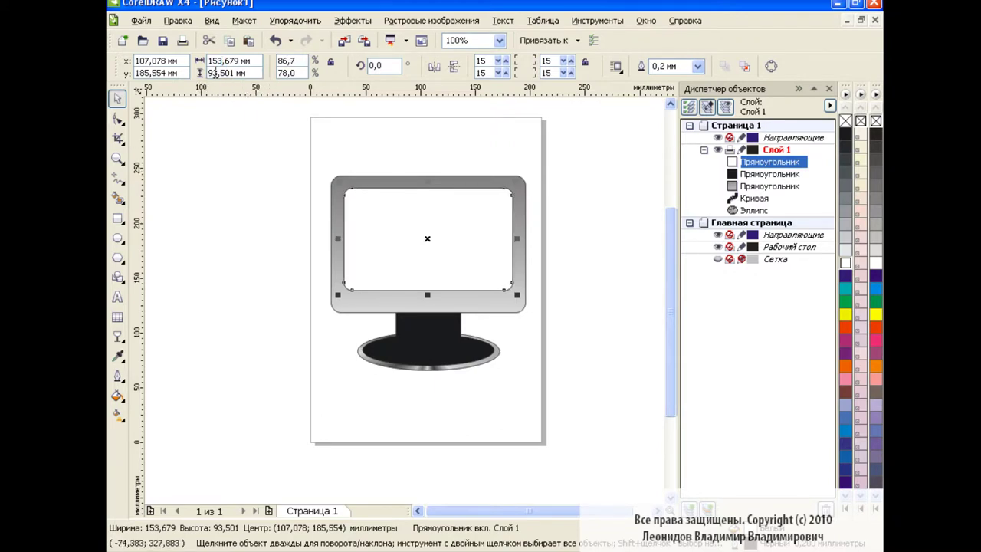
drag(214, 73, 219, 86)
text(95)
key(Return)
key(ctrl+Page_Down)
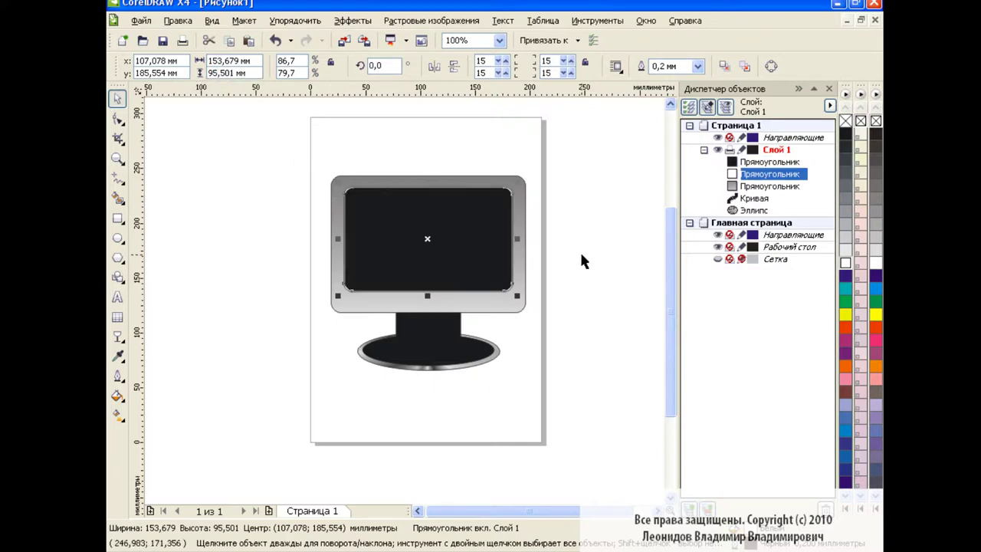
click(588, 242)
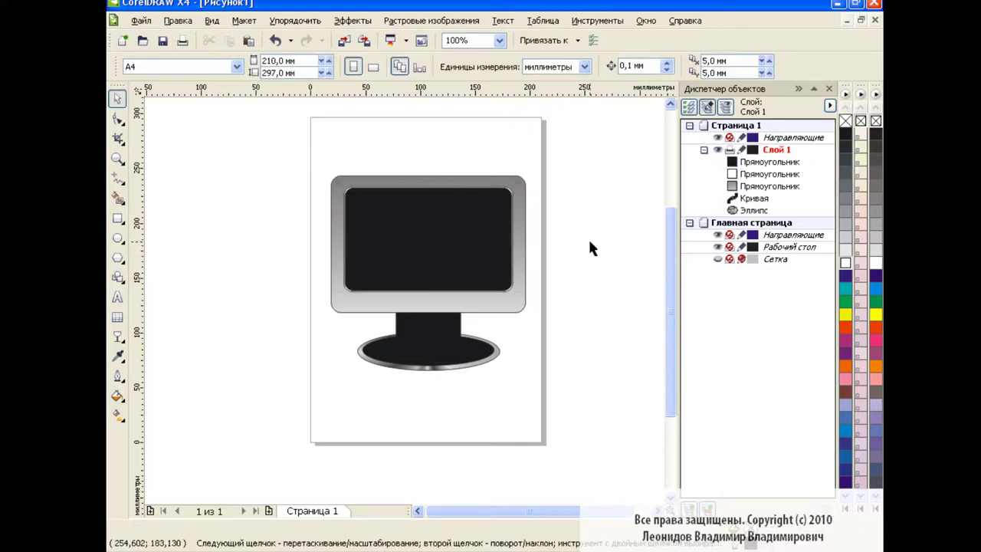
- Zoom to 200% and set the white rim rectangle's height to 96 mm
click(771, 176)
click(499, 40)
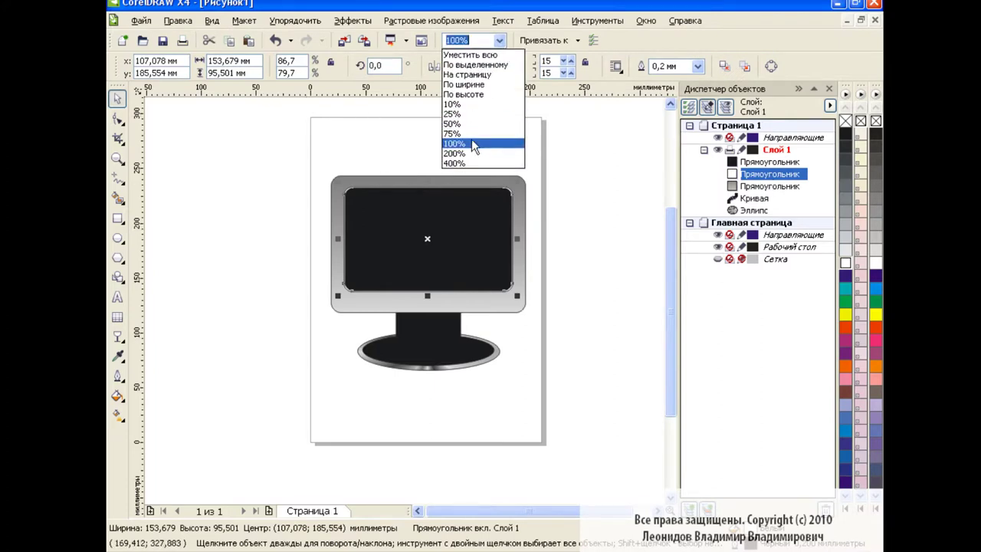
click(471, 140)
drag(675, 312, 675, 262)
drag(453, 246, 453, 238)
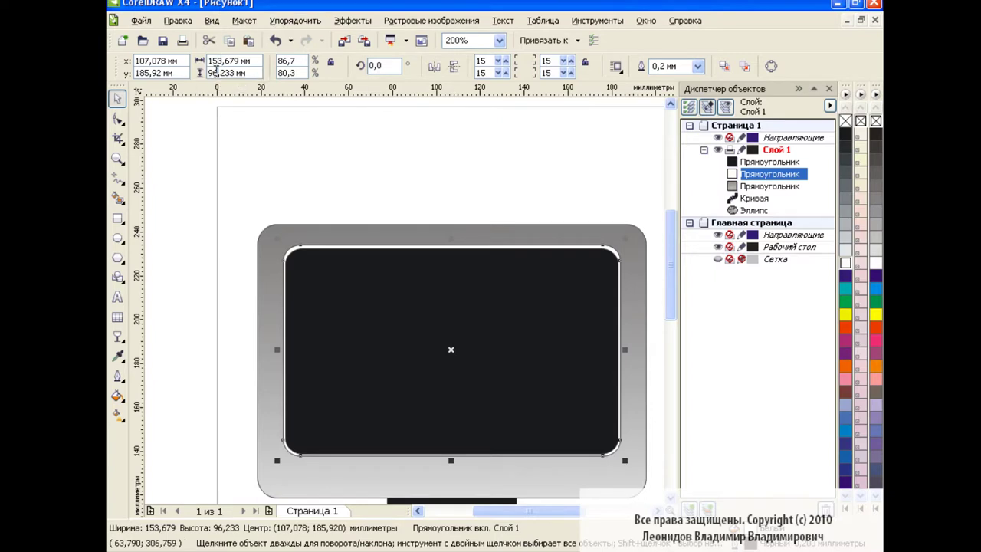
text(0)
key(Return)
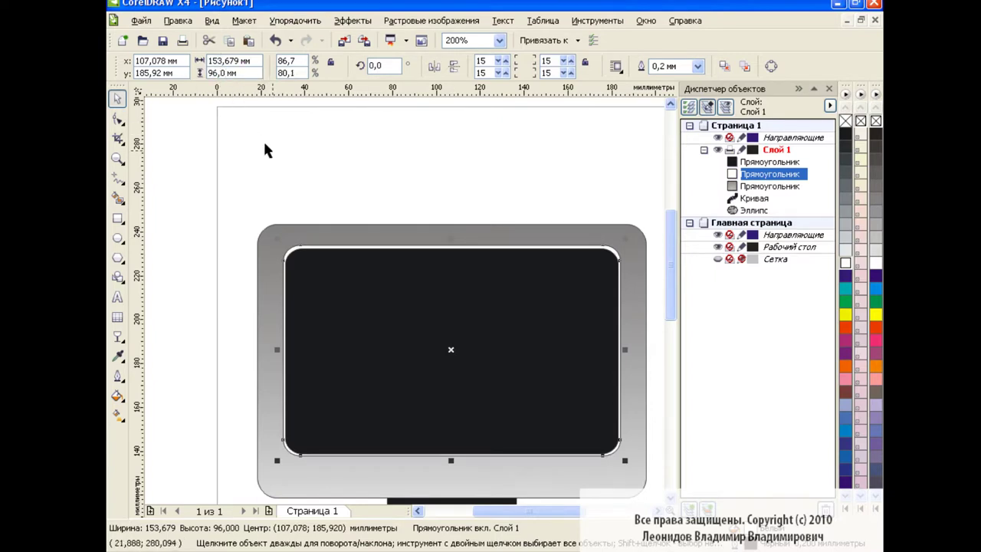
- Reduce the rim height to 95 mm, then nudge its bottom edge to about 95.7 mm
text(5)
key(Return)
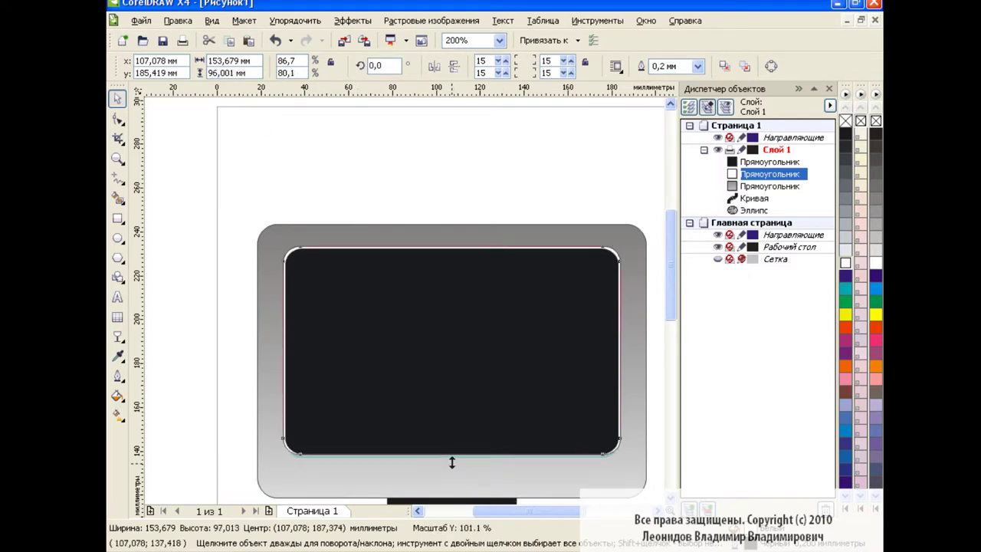
drag(453, 462, 450, 460)
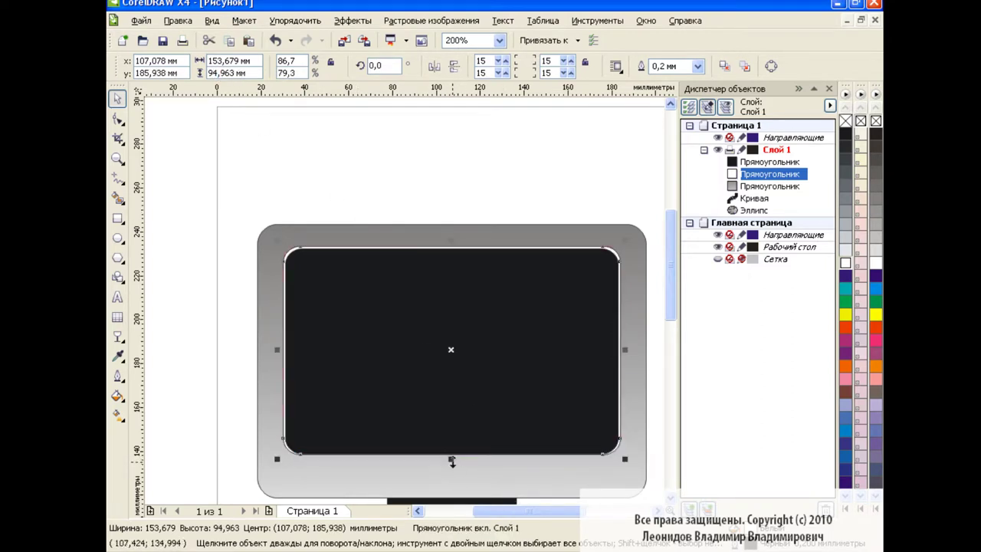
click(452, 461)
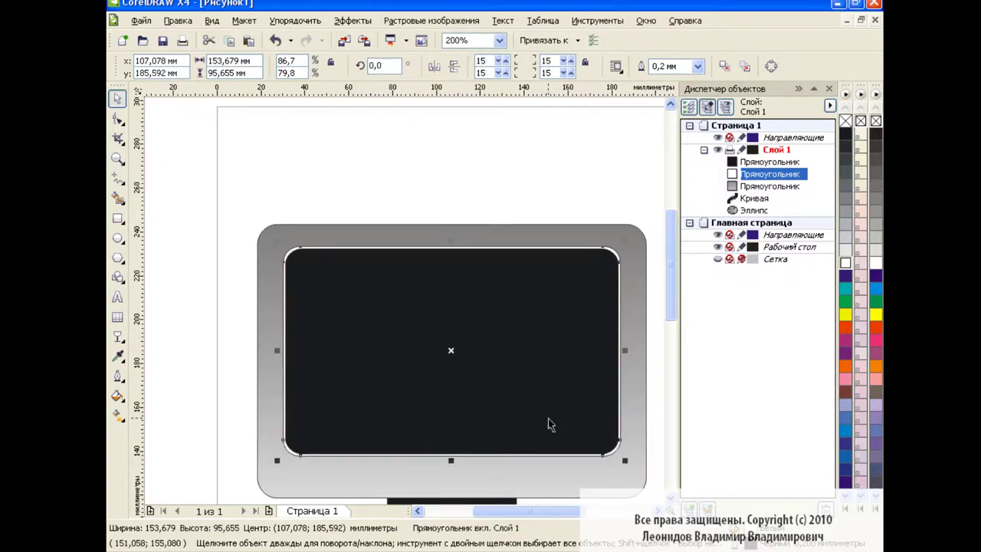
click(532, 157)
drag(672, 226, 673, 249)
click(511, 244)
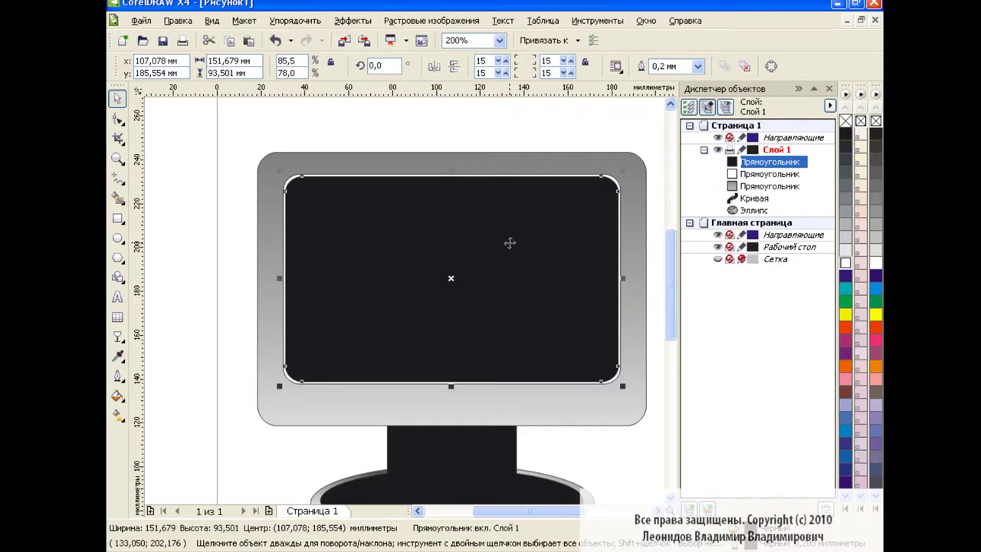
- Duplicate the black screen rectangle, set its bottom corners to 0, convert it to curves, and shrink it to the upper half (151.7 × 41.9 mm)
click(229, 40)
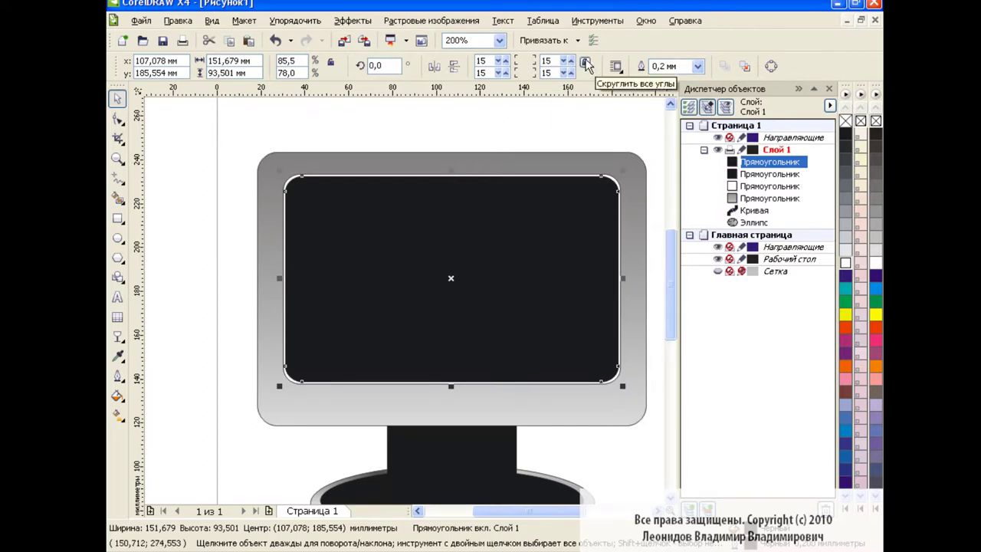
click(586, 65)
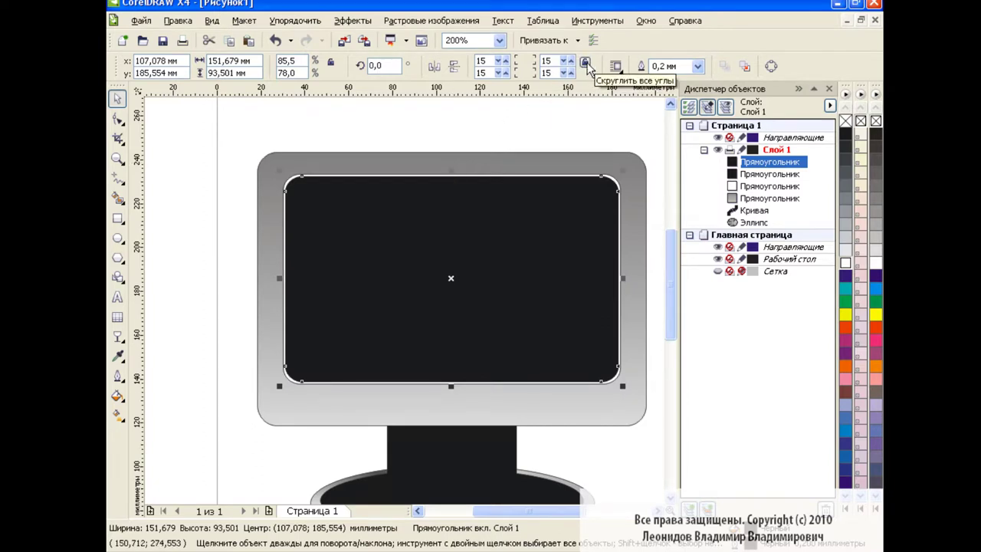
double_click(481, 73)
text(0)
key(Tab)
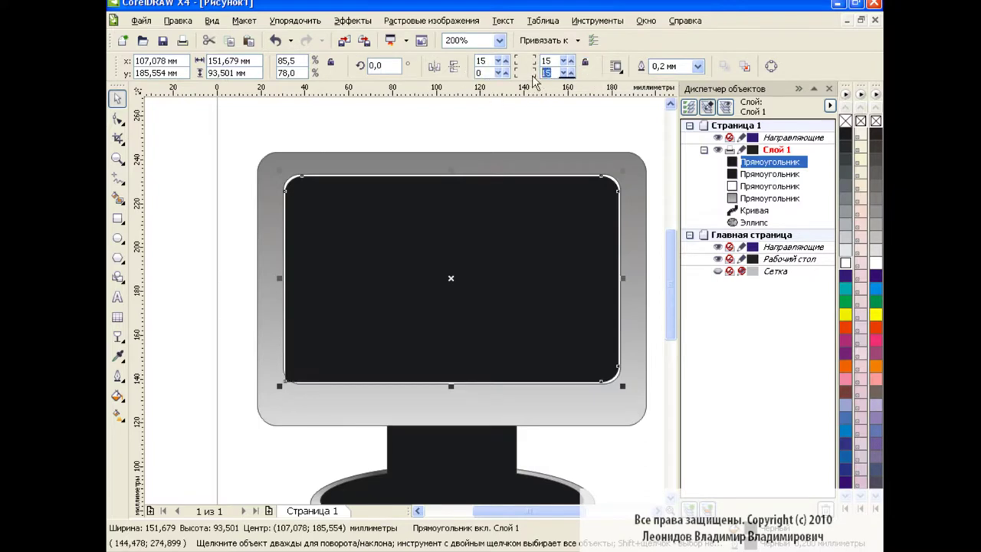
click(772, 66)
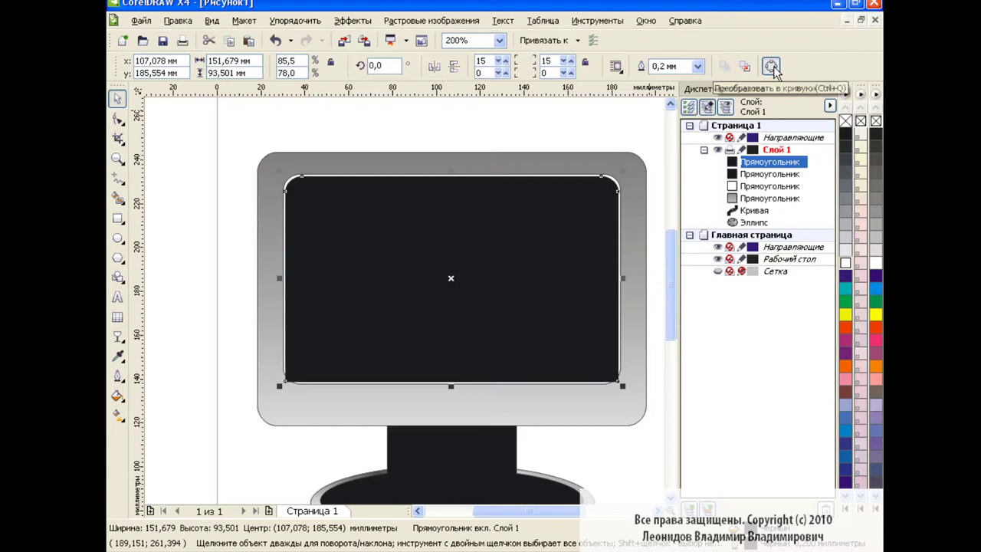
drag(452, 386, 452, 273)
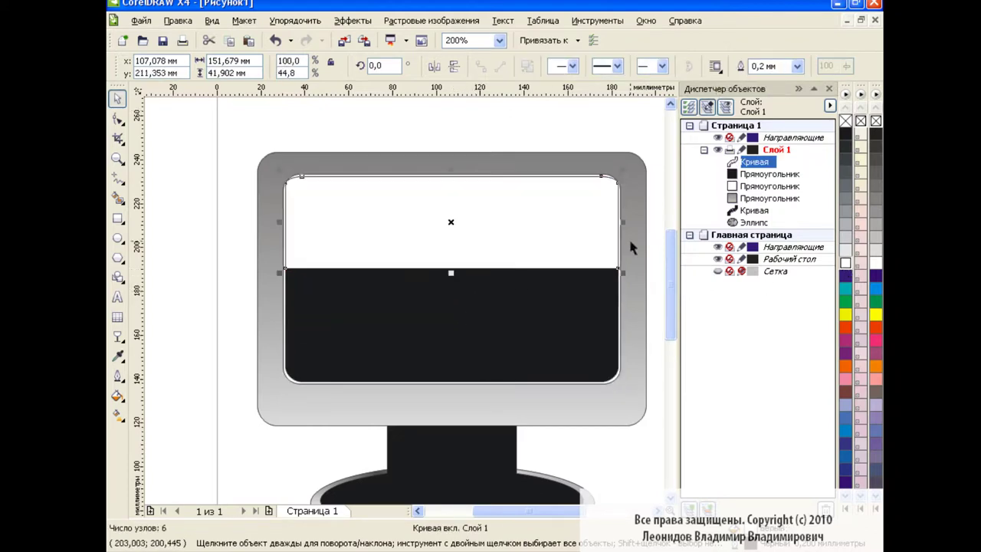
- Fill the shortened copy white and bend its bottom edge into a gentle wave
click(120, 119)
drag(277, 262, 621, 285)
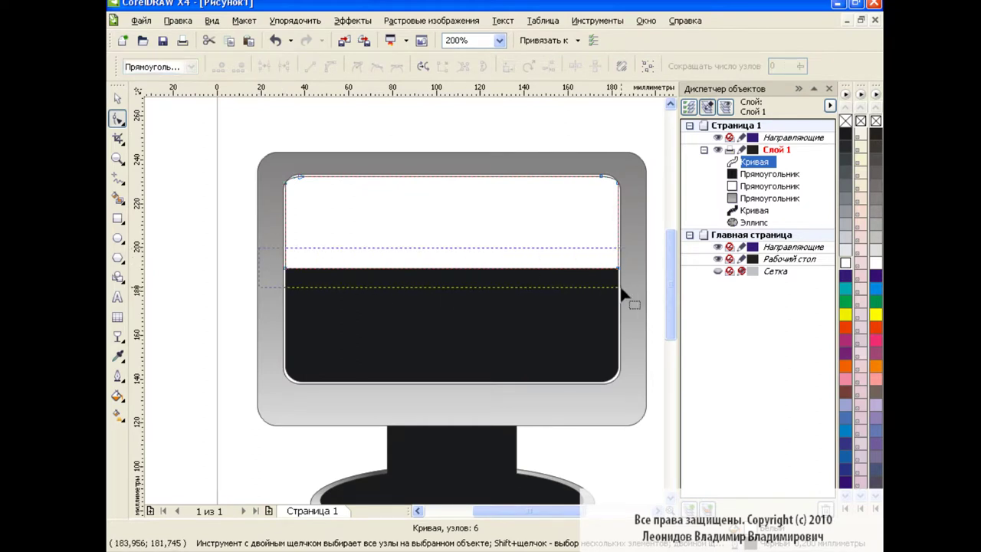
click(294, 276)
mouse_move(401, 270)
mouse_down()
mouse_move(508, 277)
mouse_move(502, 328)
mouse_up()
drag(404, 242, 429, 234)
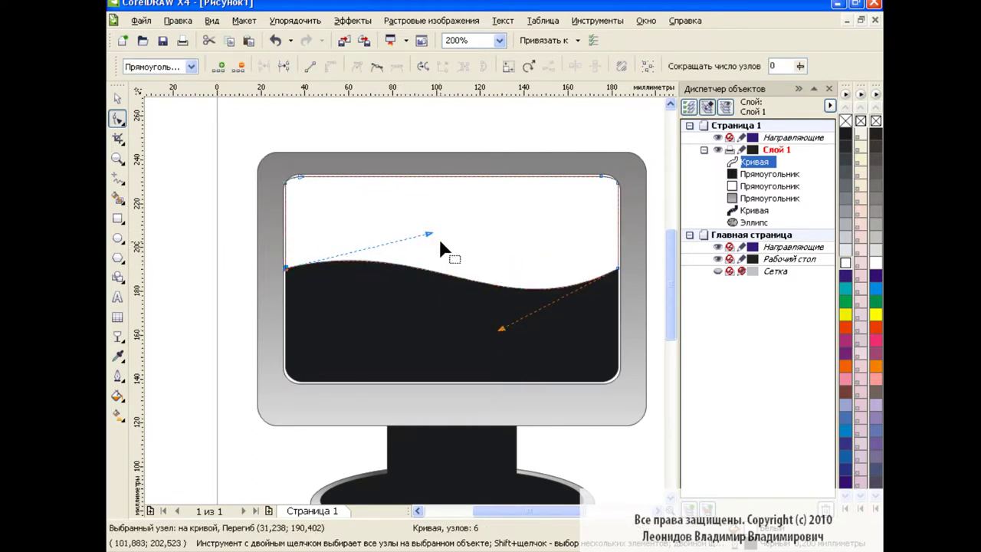
- Reselect the wavy white shape and drag a linear transparency down it
key(space)
click(204, 194)
click(321, 217)
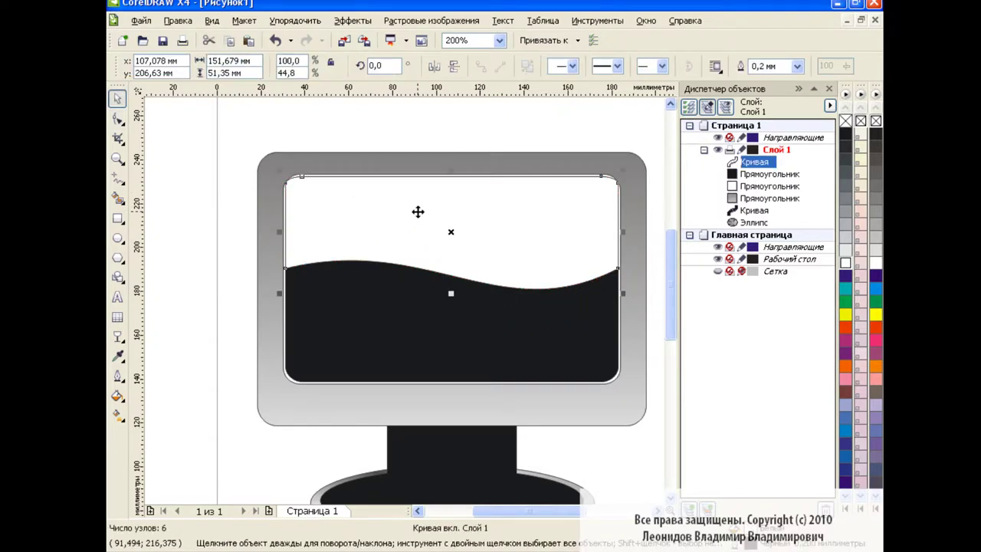
drag(450, 235, 451, 241)
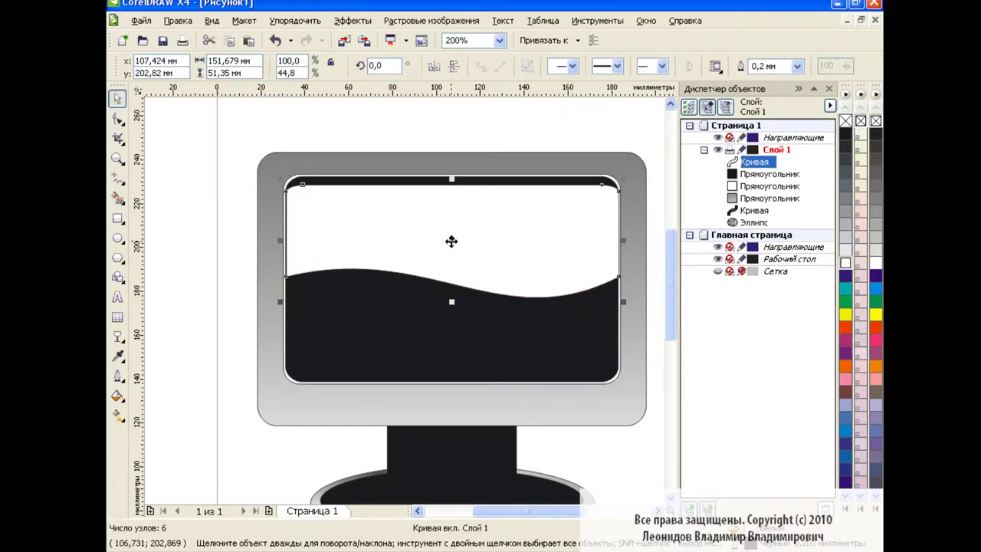
click(276, 40)
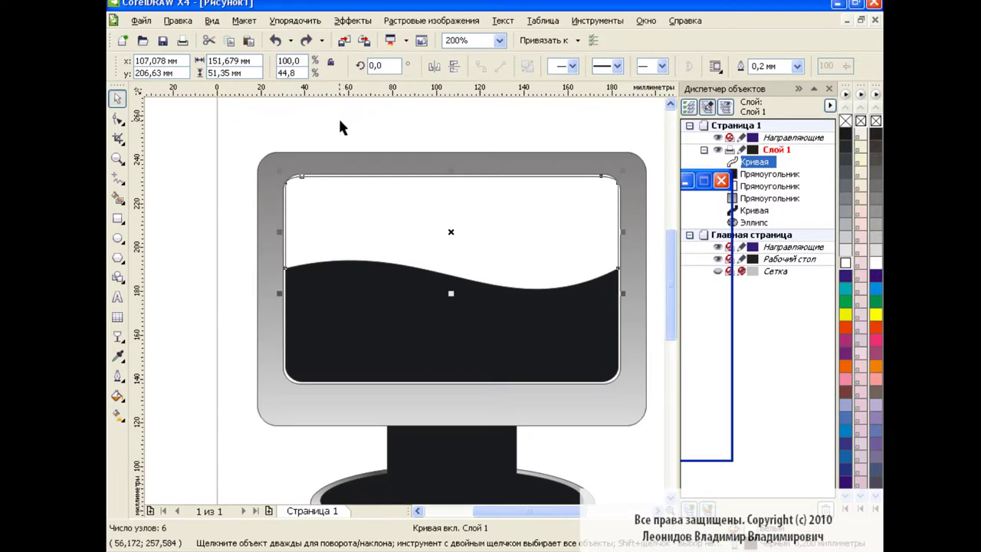
click(123, 341)
click(220, 444)
mouse_move(454, 184)
mouse_down()
mouse_move(454, 322)
mouse_move(455, 126)
mouse_up()
- Stretch the linear transparency fade across the whole wavy highlight, then deselect it
drag(454, 274, 456, 312)
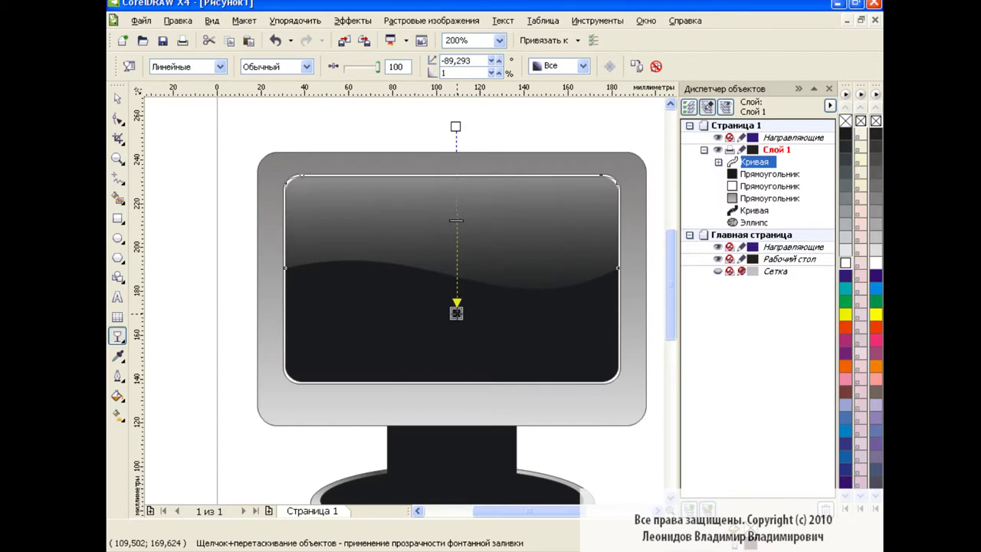
key(space)
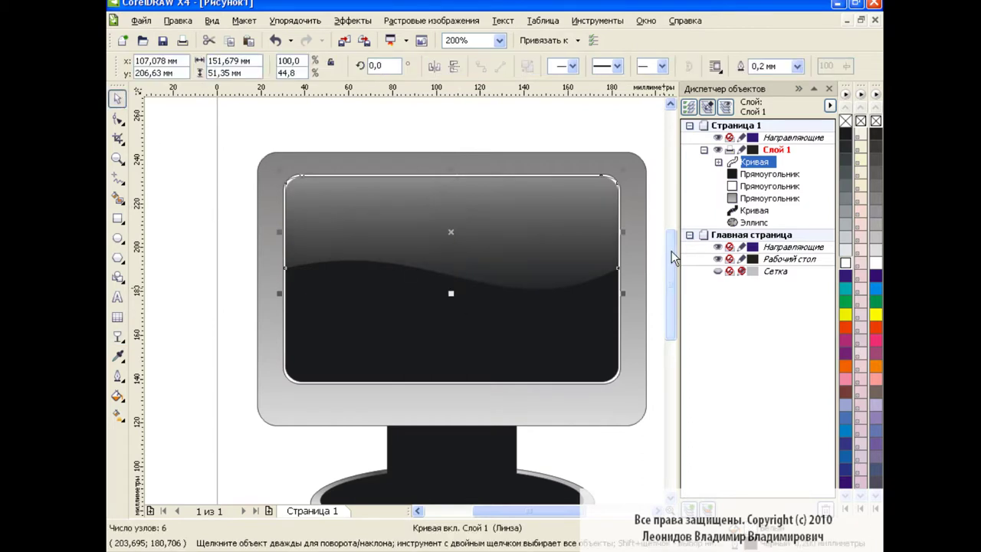
drag(671, 251, 672, 265)
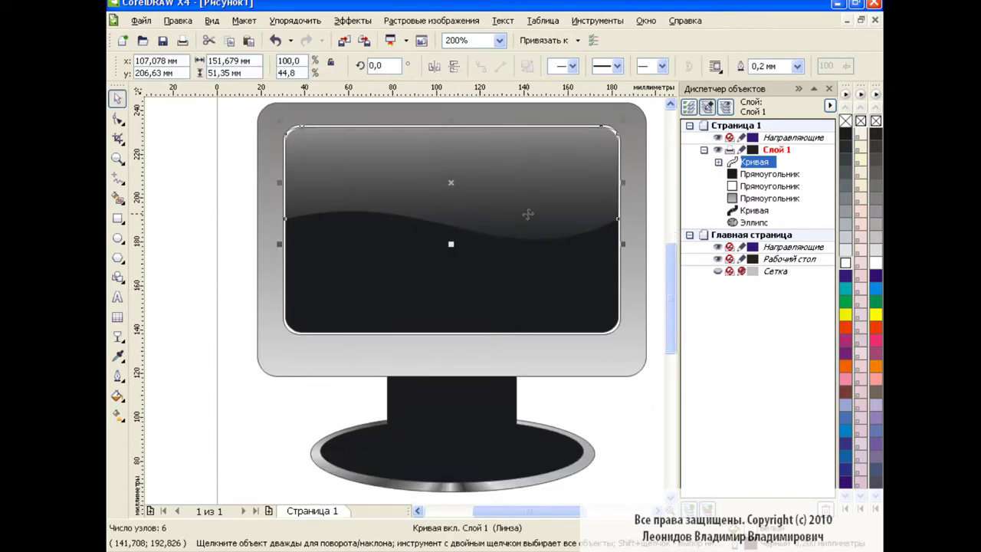
click(653, 277)
drag(667, 275, 671, 281)
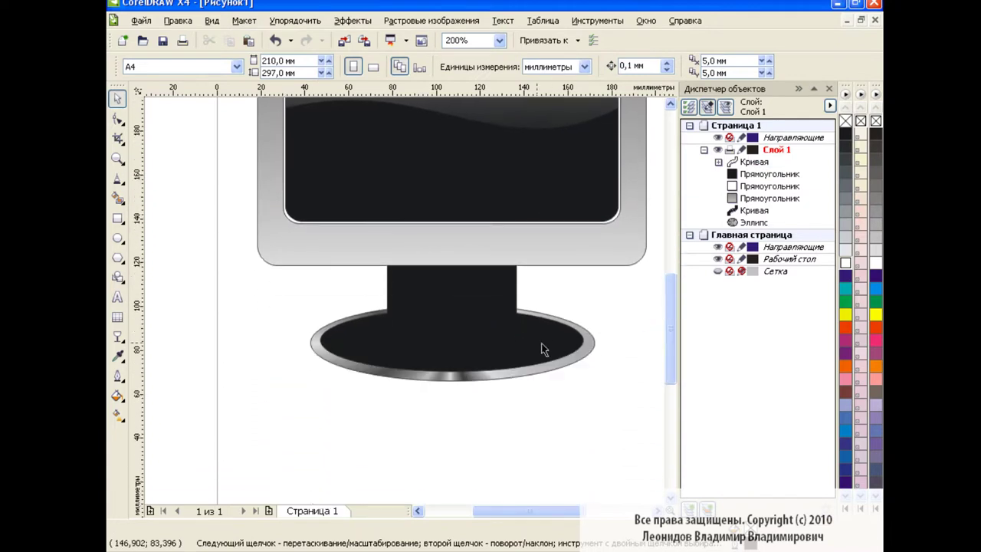
- Draw a small white triangle with the Polyline tool on the oval base's right side
click(118, 180)
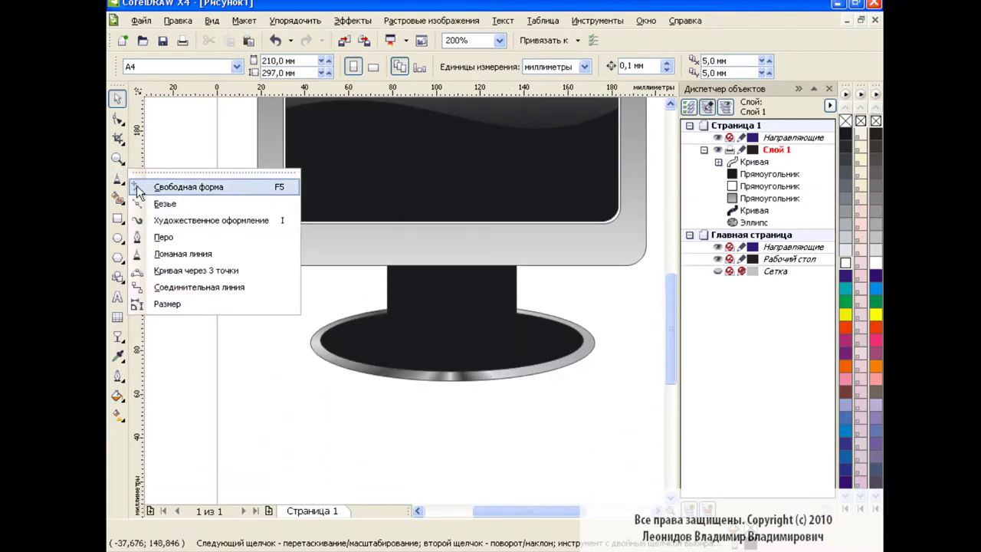
click(210, 254)
click(483, 356)
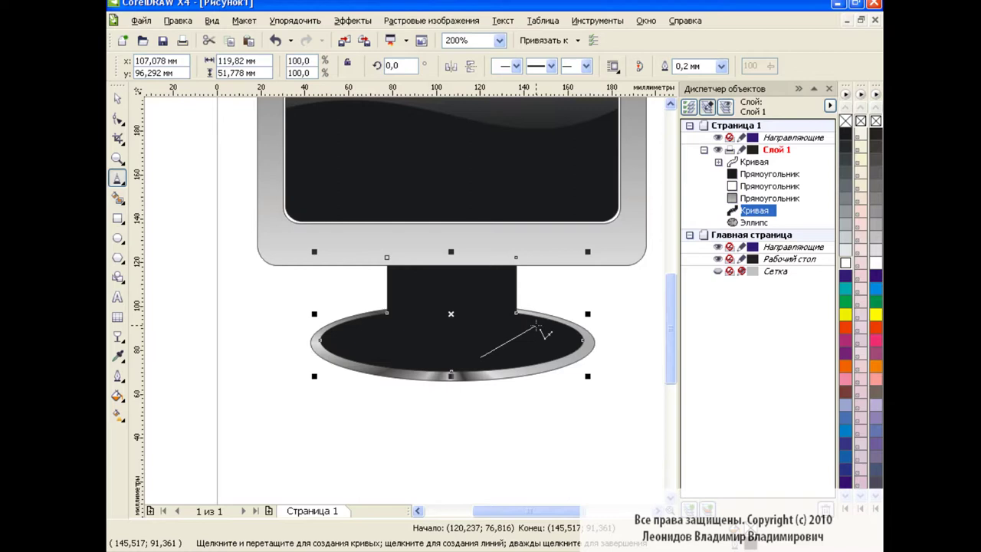
click(568, 345)
double_click(480, 358)
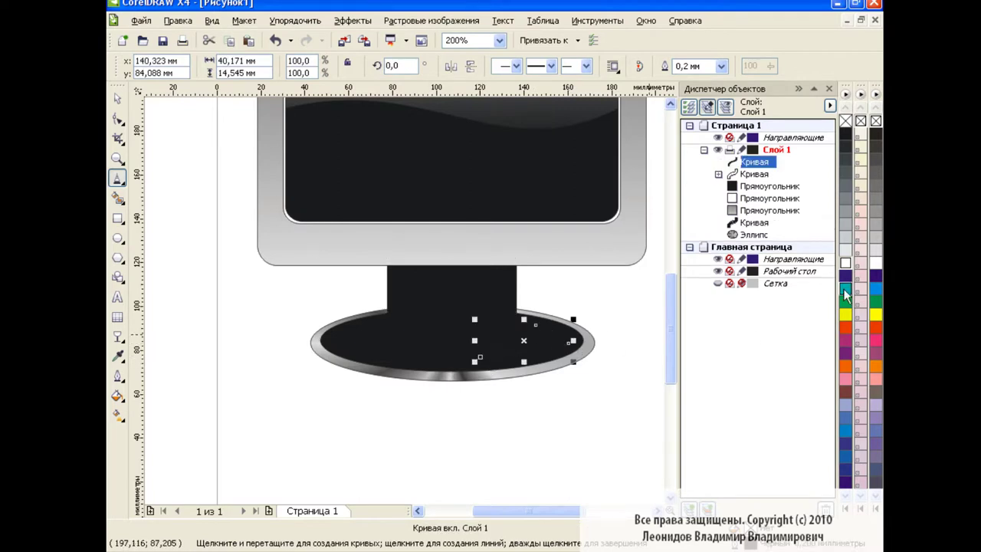
click(846, 262)
- Convert the triangle's edges to curves and bend them into a thin crescent hugging the base's right rim
click(117, 119)
drag(636, 302, 467, 368)
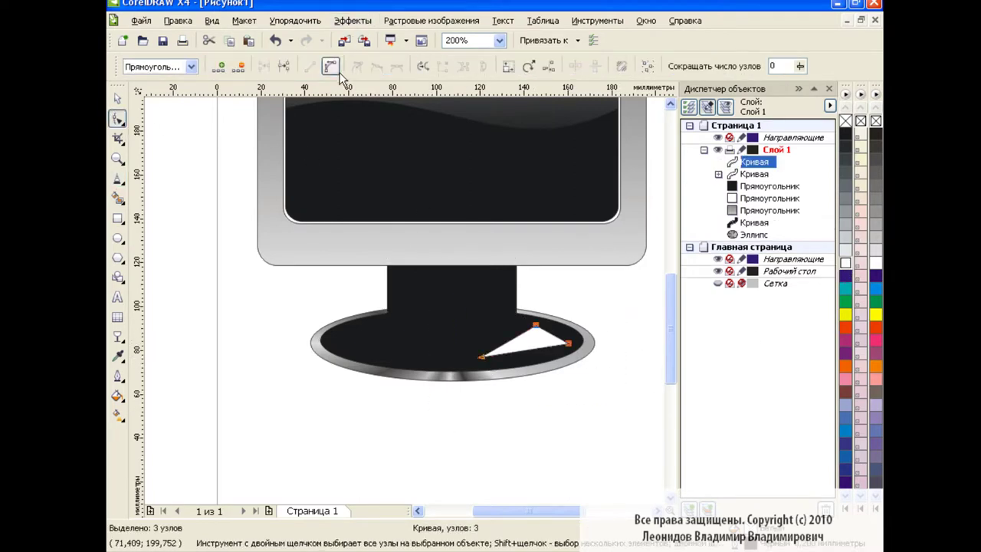
click(330, 66)
drag(568, 343, 575, 348)
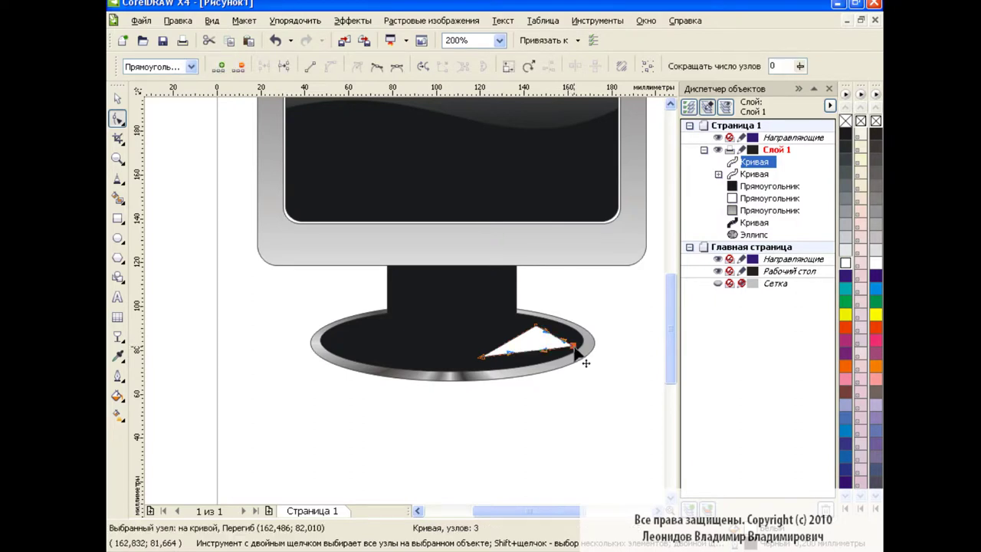
mouse_move(508, 353)
mouse_down()
mouse_move(554, 366)
mouse_move(569, 331)
mouse_move(538, 321)
mouse_move(557, 364)
mouse_up()
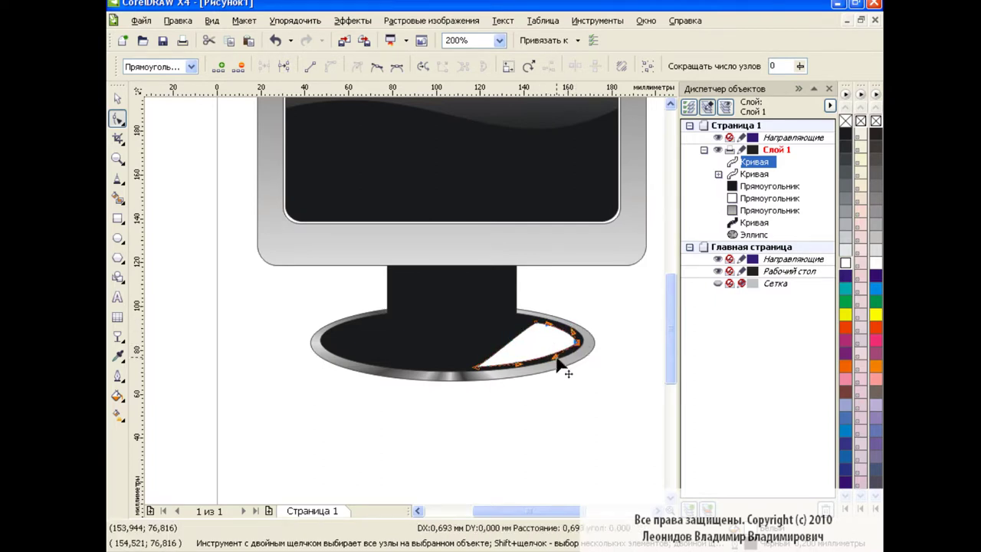
drag(577, 342, 571, 346)
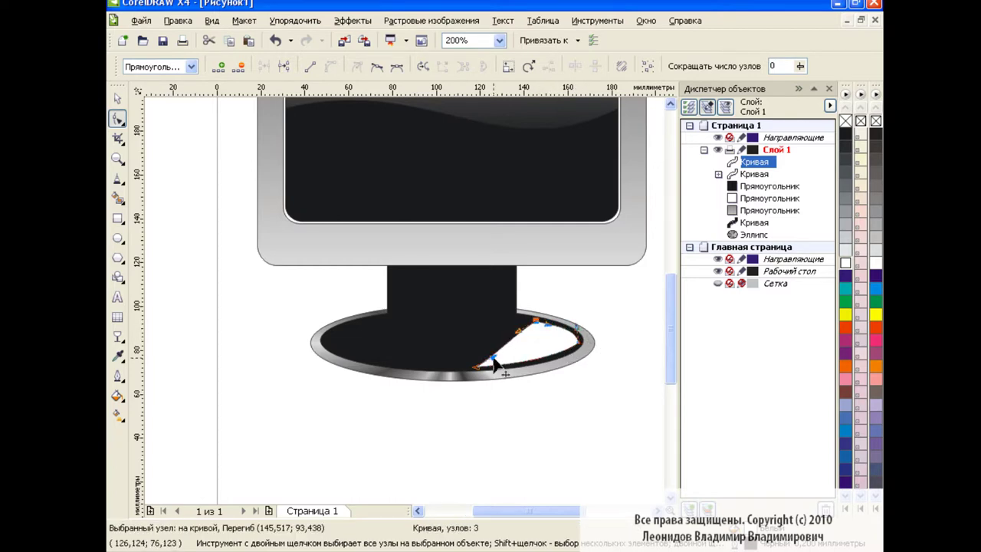
drag(493, 360, 543, 349)
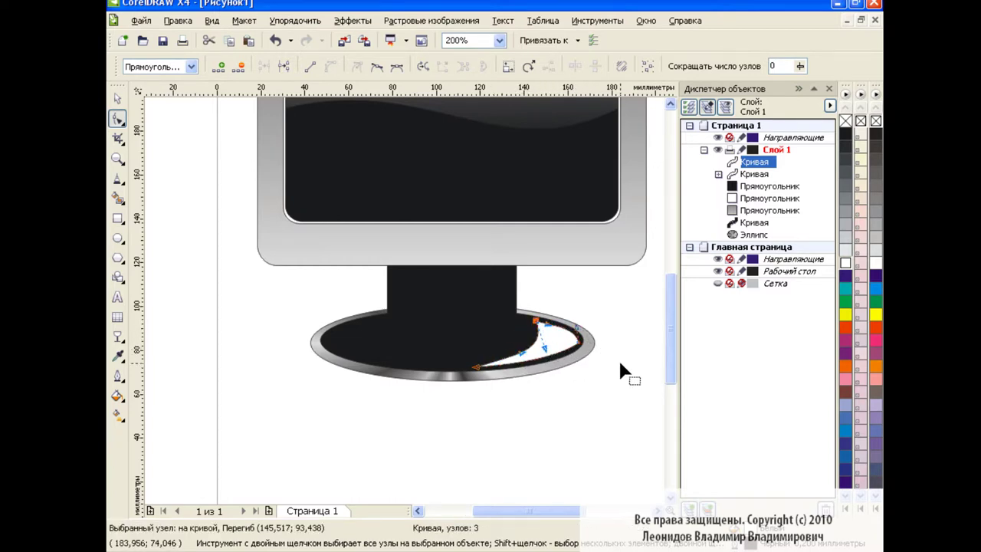
drag(567, 361, 598, 361)
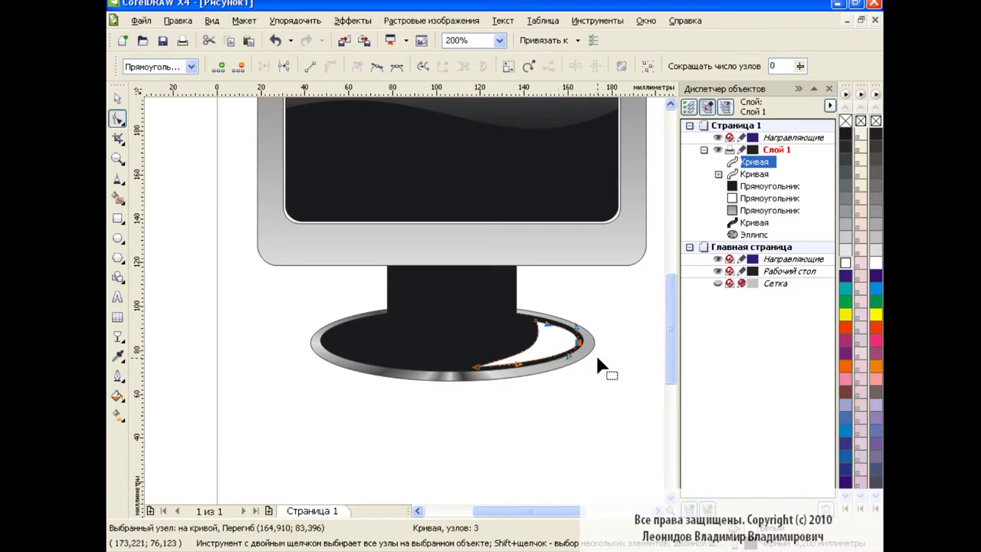
click(118, 98)
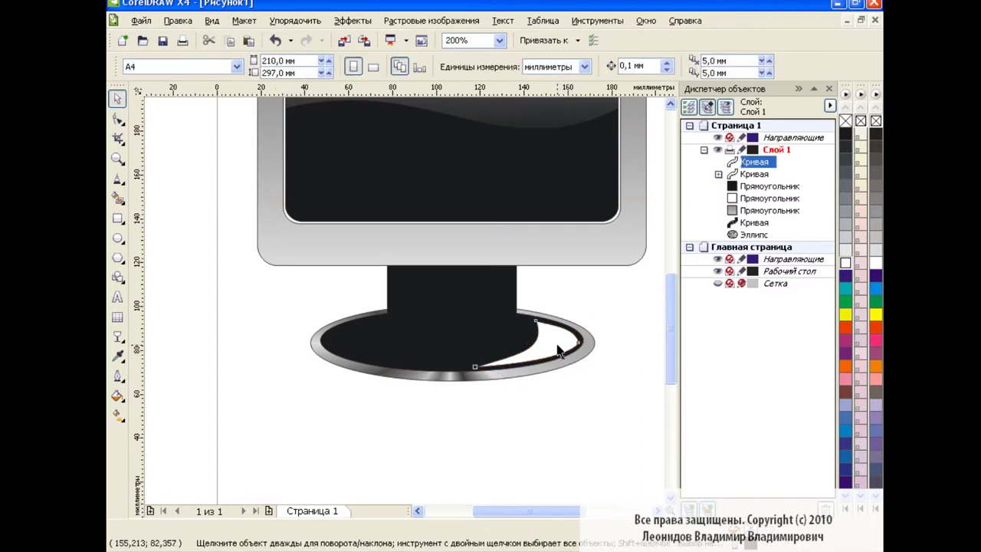
- Apply a linear transparency across the base's crescent highlight, tune its fade, and zoom out to the page
click(117, 335)
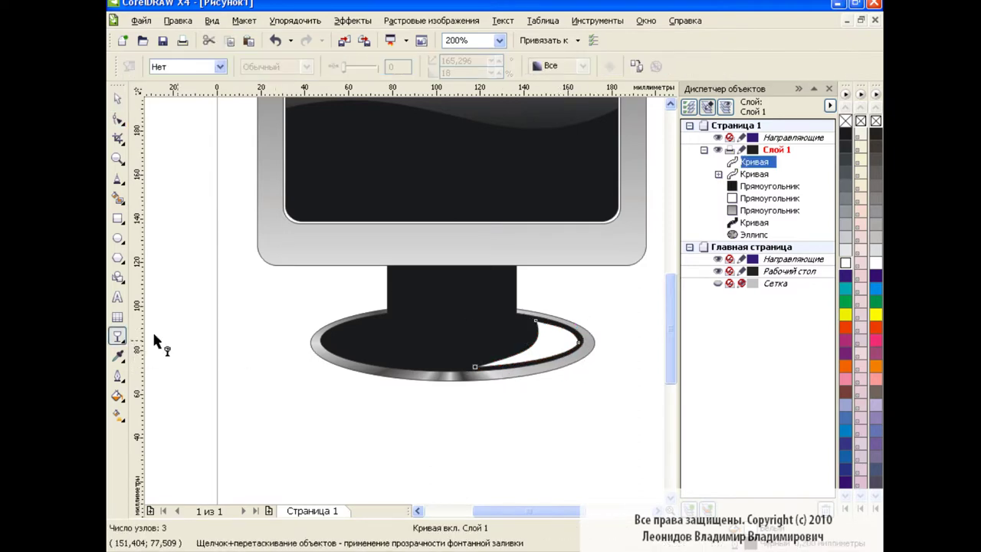
mouse_move(487, 343)
mouse_down()
mouse_move(610, 356)
mouse_move(598, 366)
mouse_up()
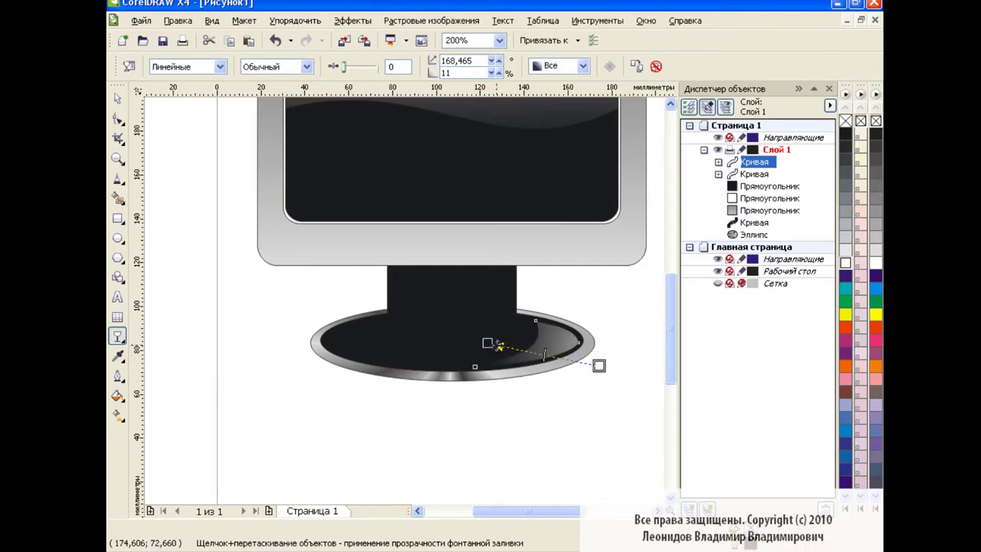
mouse_move(497, 345)
mouse_down()
mouse_move(467, 322)
mouse_move(493, 328)
mouse_up()
drag(598, 365, 613, 368)
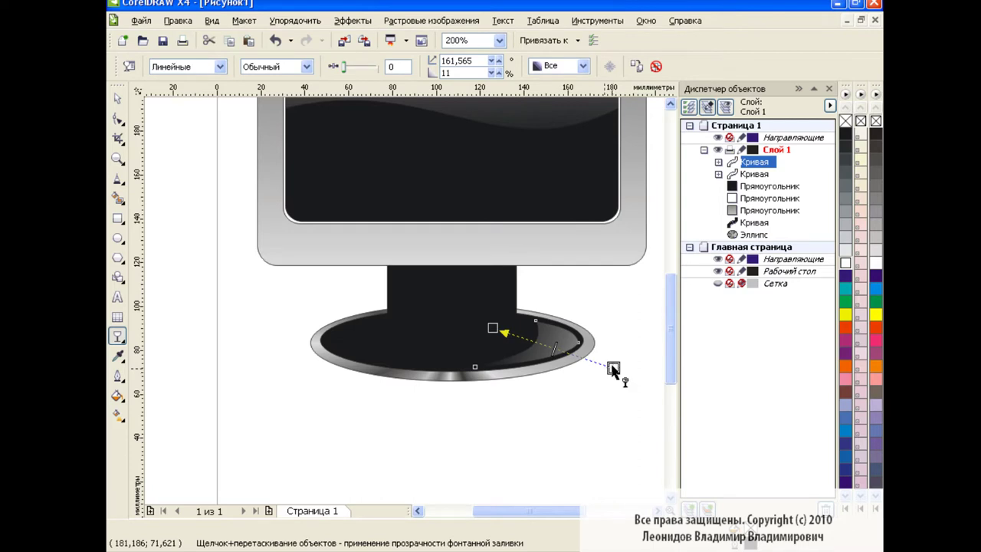
key(space)
click(611, 320)
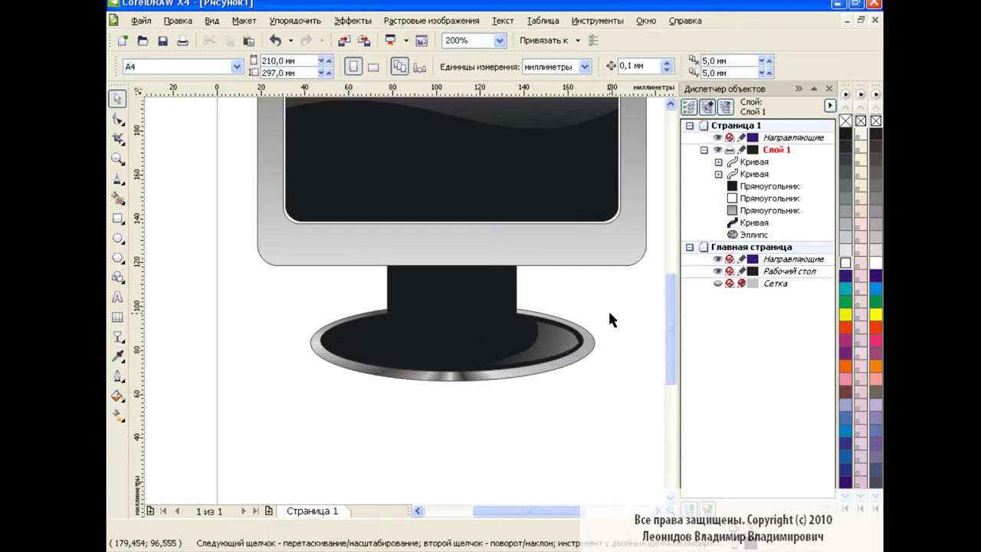
click(498, 40)
click(472, 135)
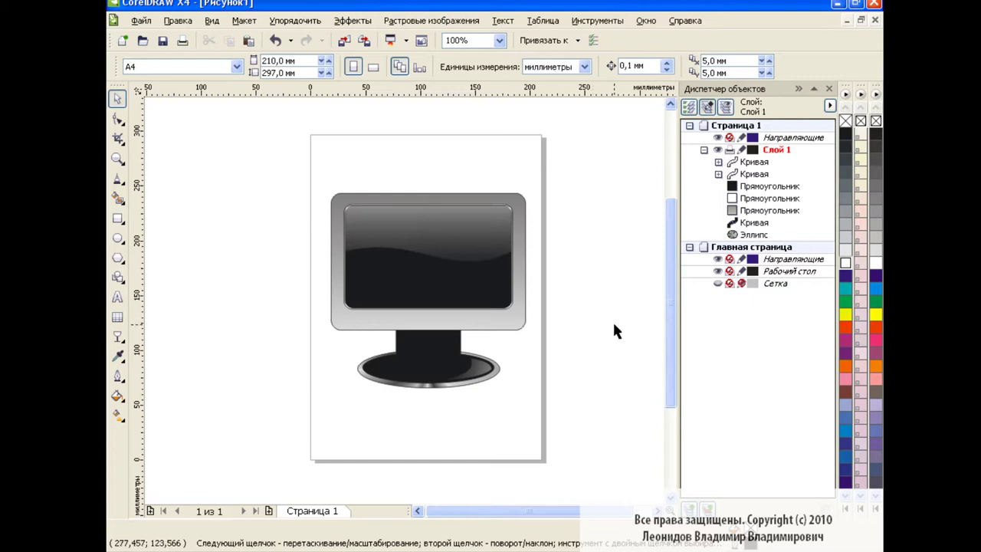
- Zoom to 400% on the screen corner and select the screen's reflection curve
mouse_move(529, 198)
mouse_down()
mouse_move(531, 222)
mouse_move(528, 198)
mouse_up()
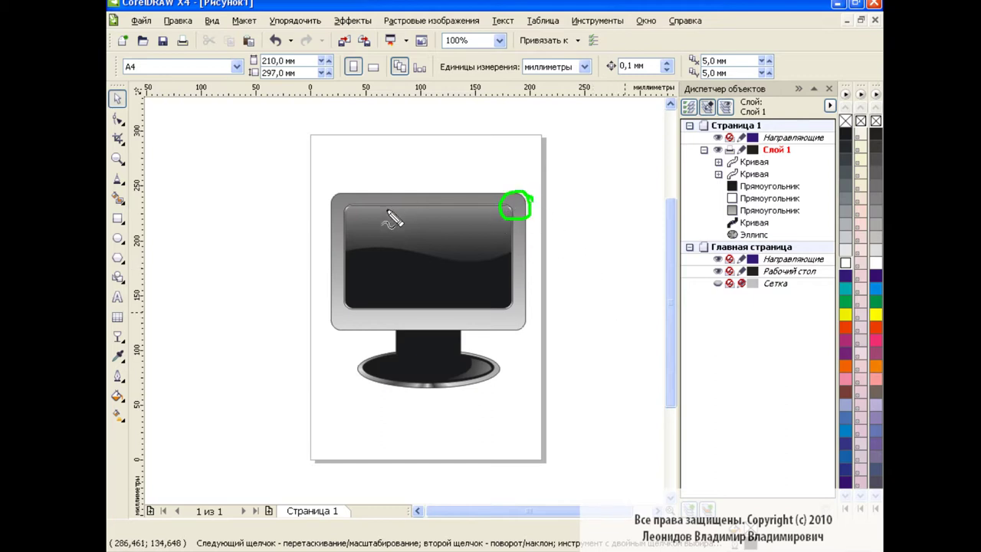
drag(359, 201, 357, 203)
key(Escape)
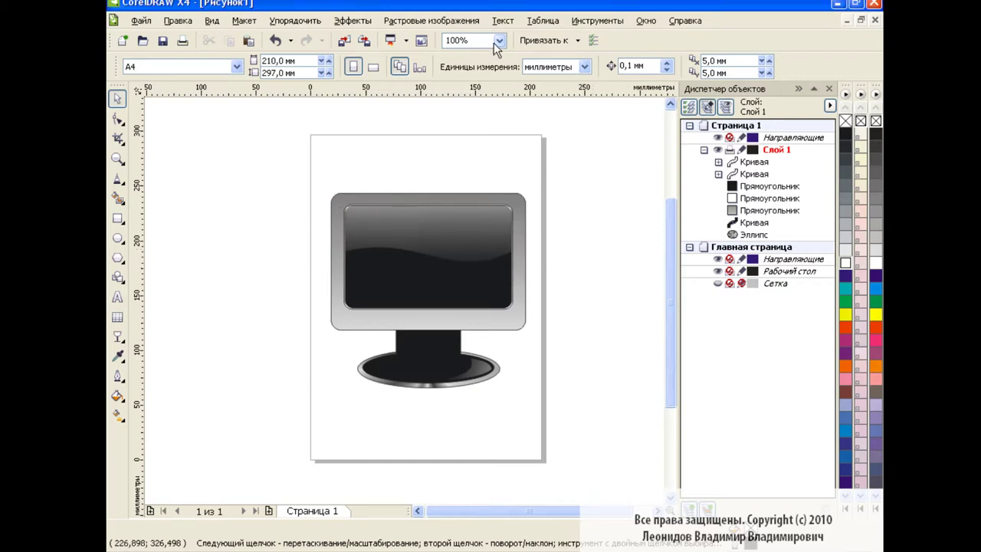
click(498, 40)
click(472, 144)
mouse_move(670, 325)
mouse_down()
mouse_move(662, 277)
mouse_move(650, 278)
mouse_up()
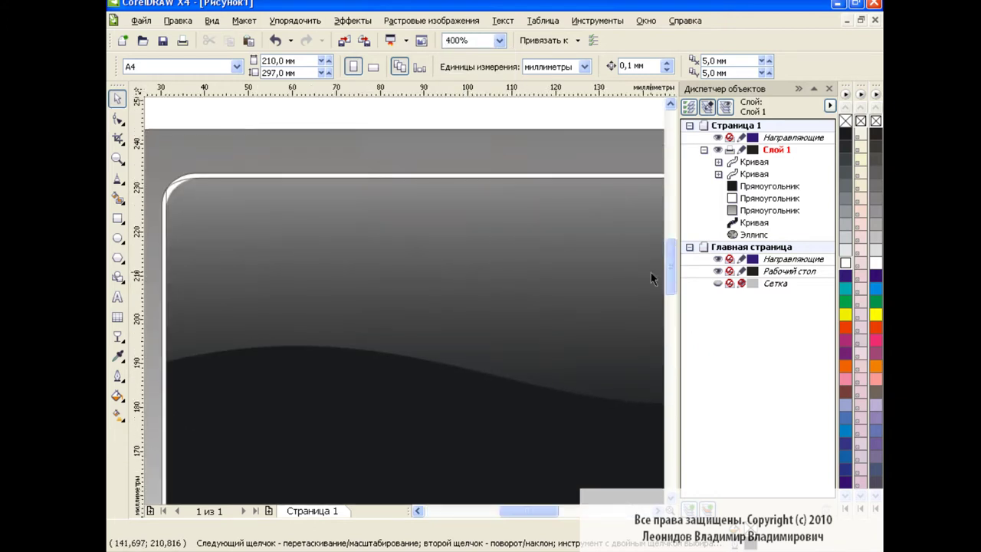
click(306, 255)
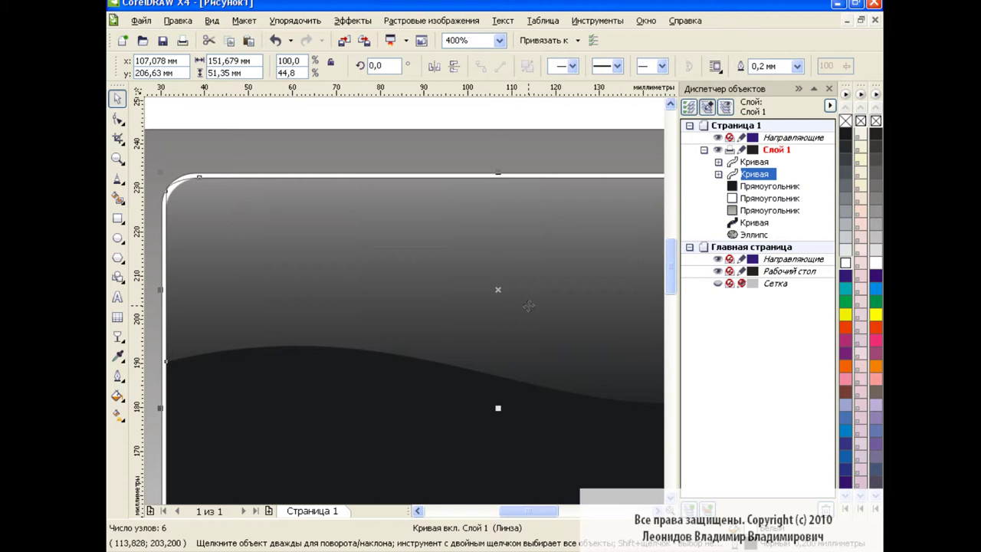
- Move the reflection's top nodes to fit the screen's rounded top-left and top-right corners
click(117, 119)
mouse_move(167, 191)
mouse_down()
mouse_move(166, 201)
mouse_move(196, 172)
mouse_up()
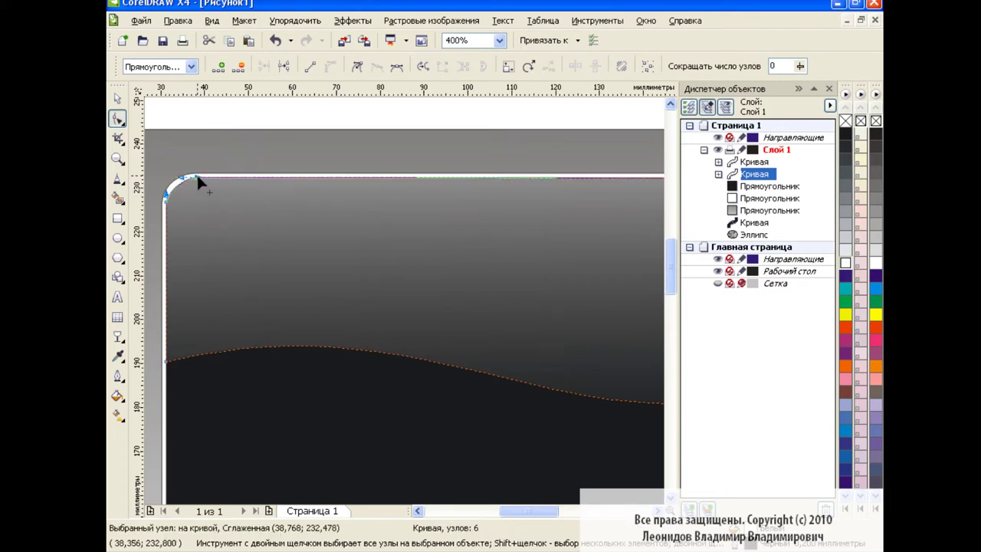
drag(516, 511, 573, 513)
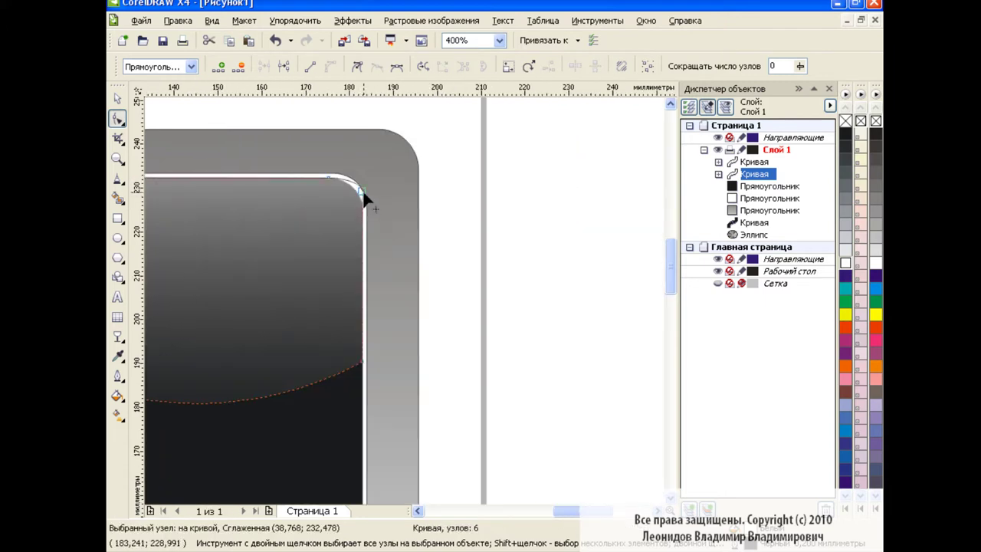
drag(365, 201, 364, 207)
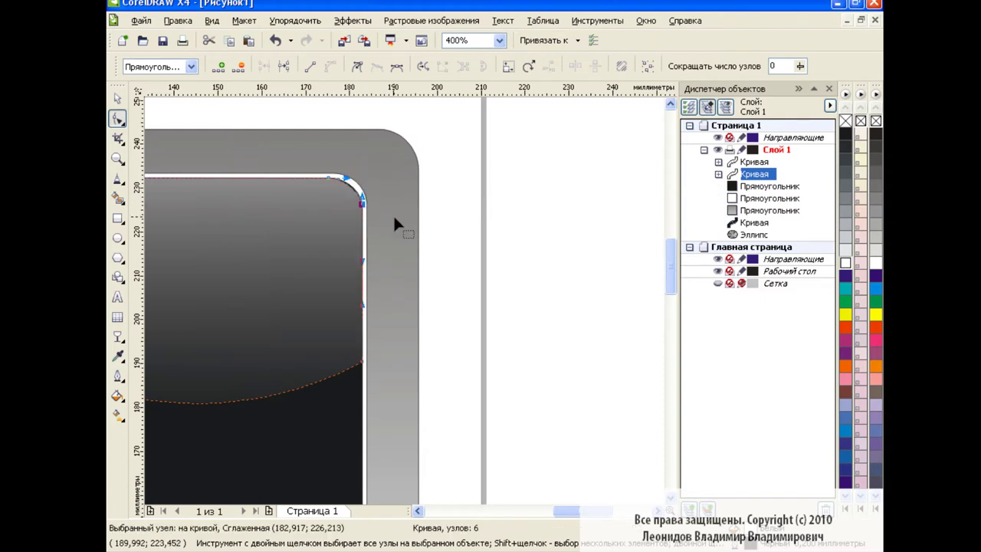
key(space)
- Zoom back out through 200% to 100% to view the whole monitor, then deselect
click(499, 40)
click(479, 148)
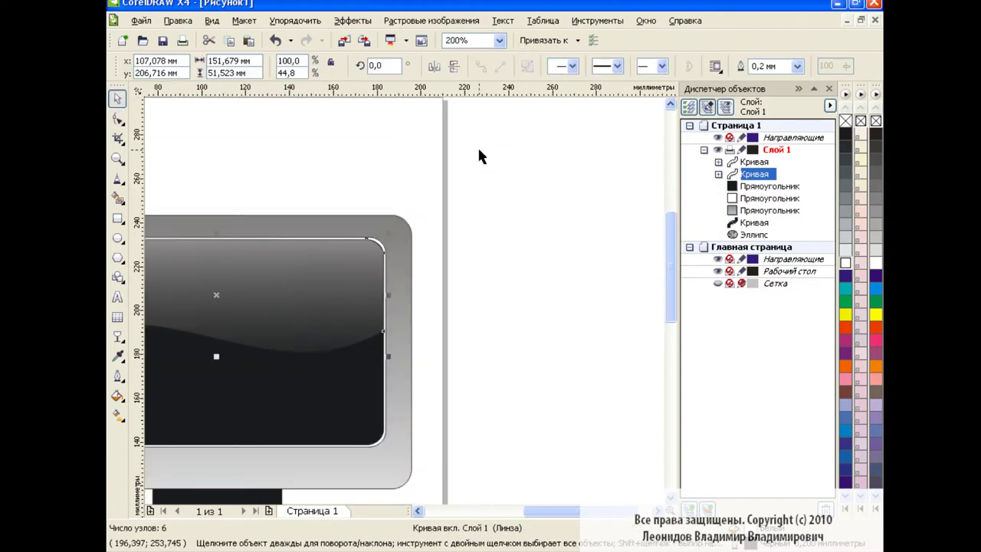
drag(552, 511, 533, 510)
drag(669, 274, 668, 292)
click(500, 41)
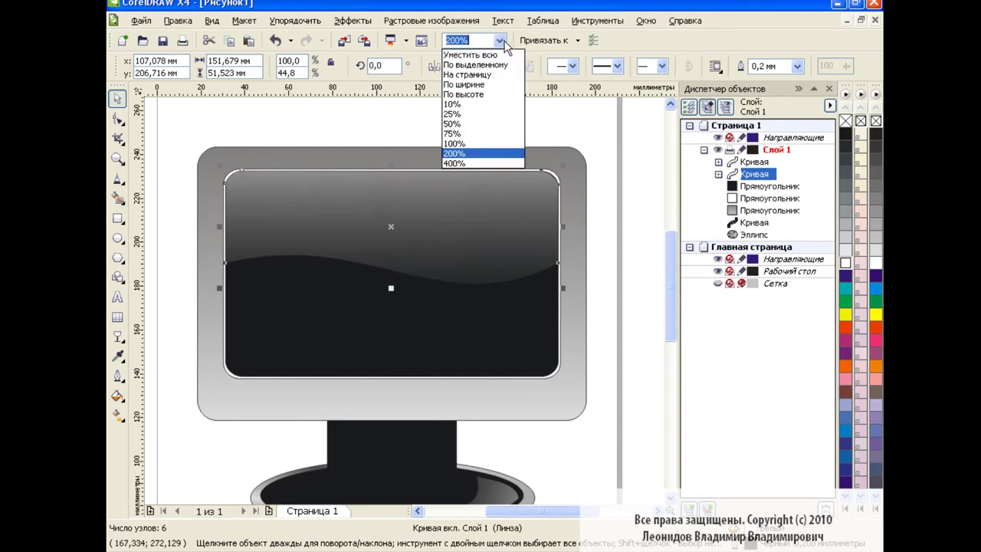
click(513, 143)
click(552, 252)
- Select the 151.7 × 93.5 mm black screen rectangle inside the monitor bezel
drag(274, 209, 534, 436)
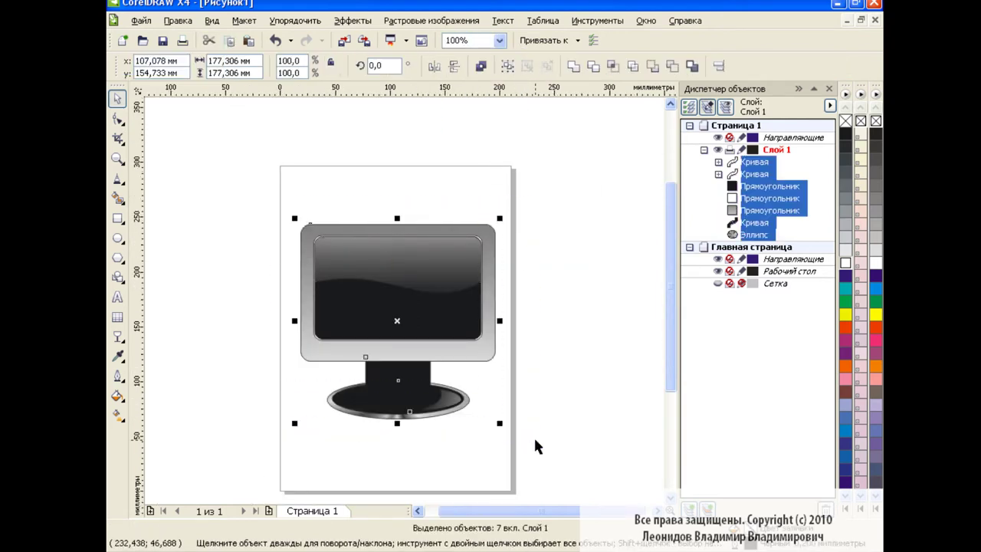
click(601, 279)
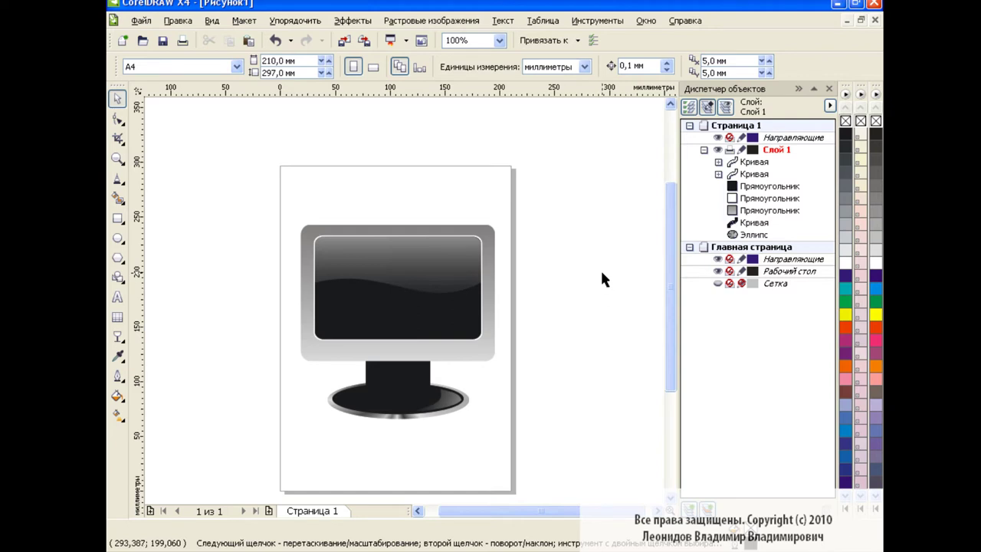
scroll(669, 290, left, 2)
scroll(667, 299, down, 3)
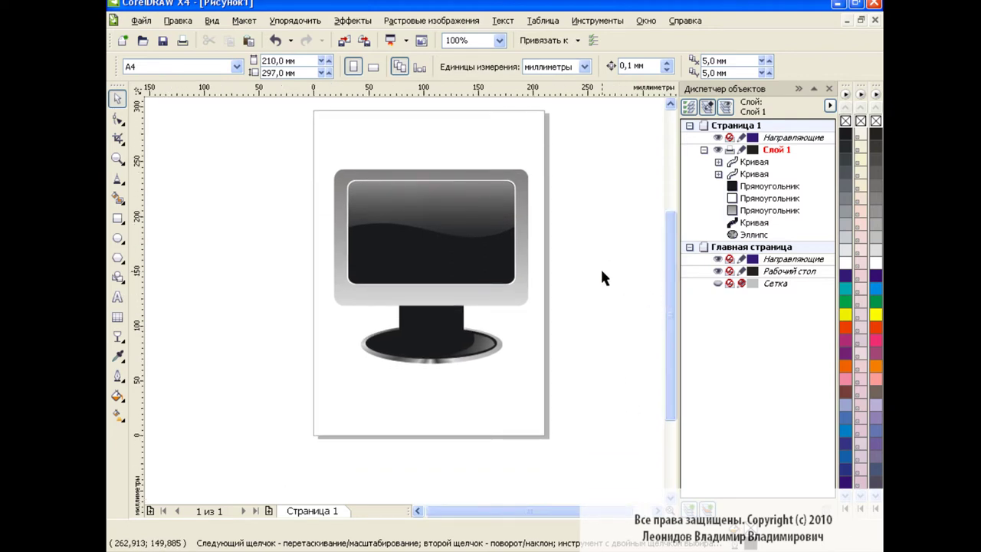
click(466, 259)
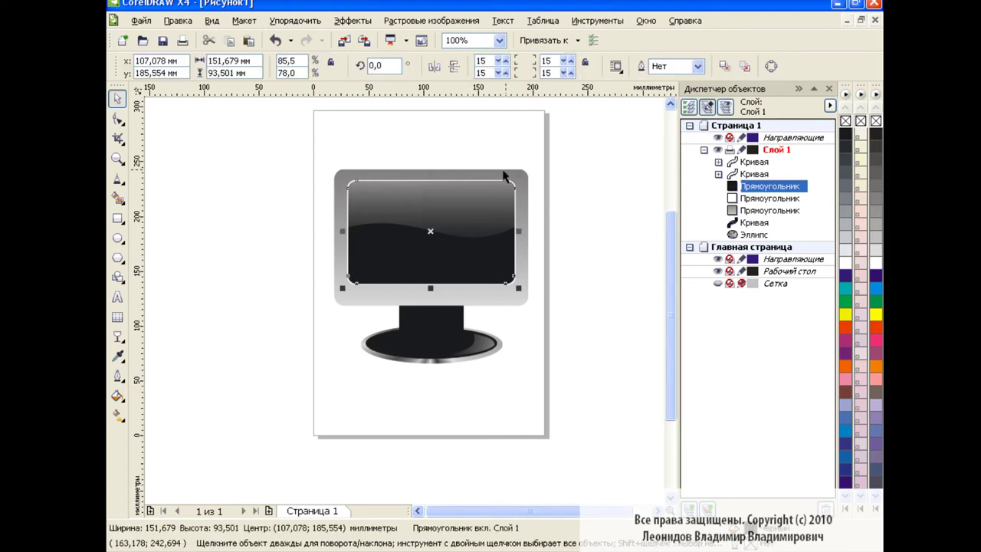
- Import the tulip photo 258001.JPG and place it on the page
click(539, 187)
click(344, 40)
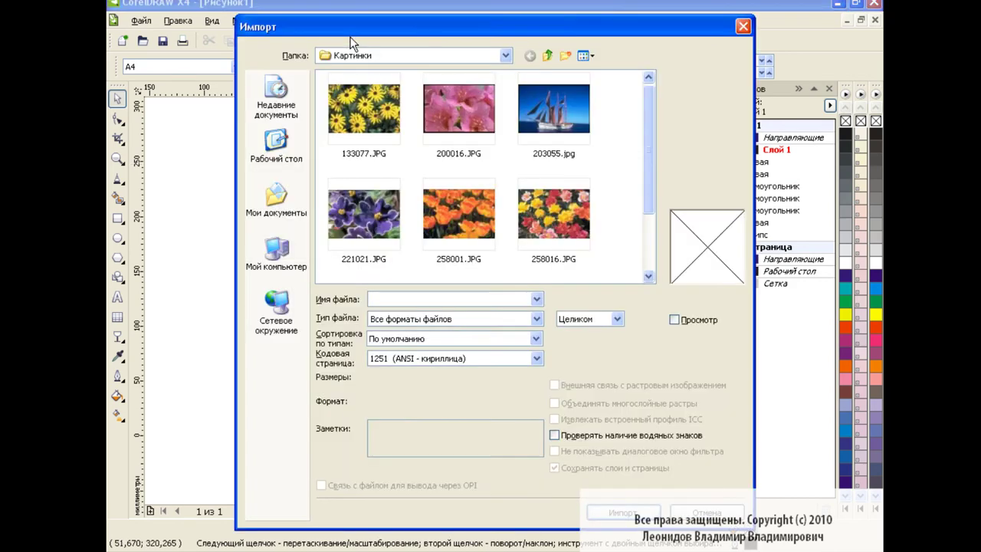
drag(649, 101, 650, 161)
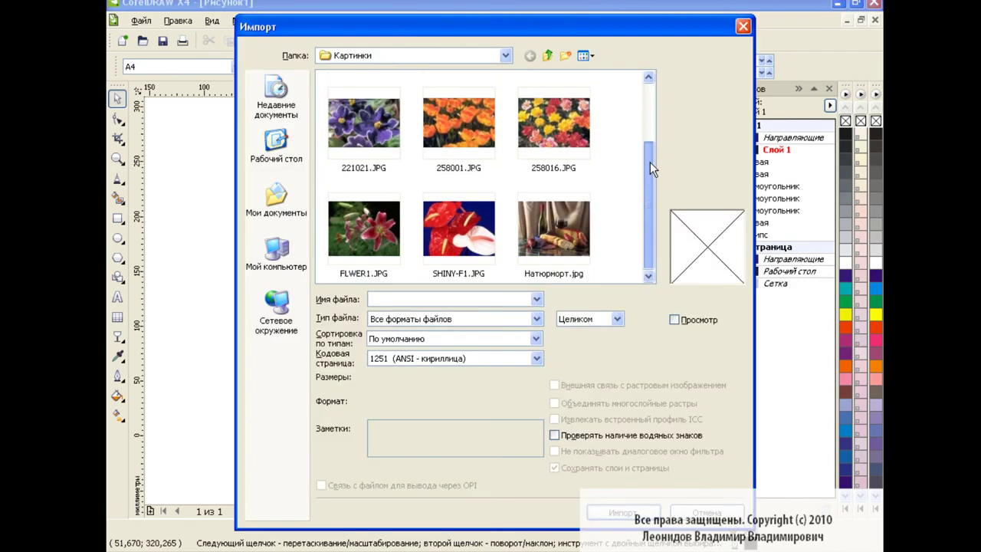
scroll(650, 162, up, 2)
click(469, 179)
double_click(463, 186)
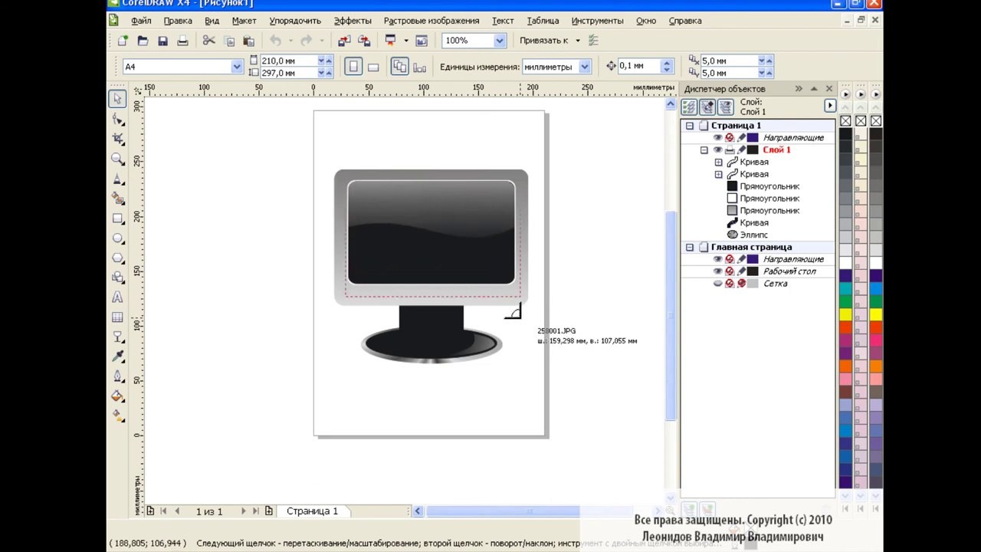
drag(491, 310, 520, 299)
- Right-drag the photo onto the screen rectangle and PowerClip it inside
mouse_move(435, 239)
mouse_down()
mouse_move(581, 376)
mouse_move(457, 263)
mouse_up()
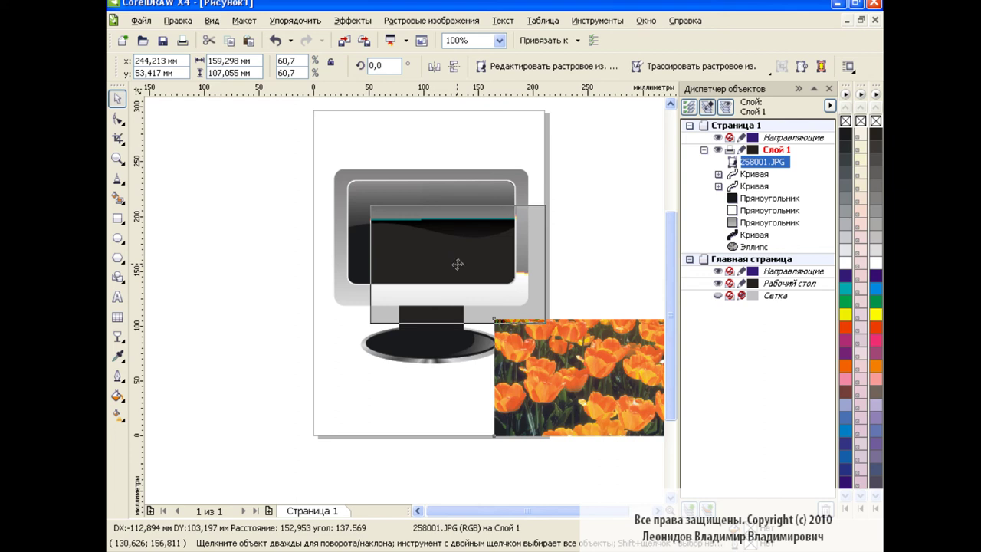
click(536, 300)
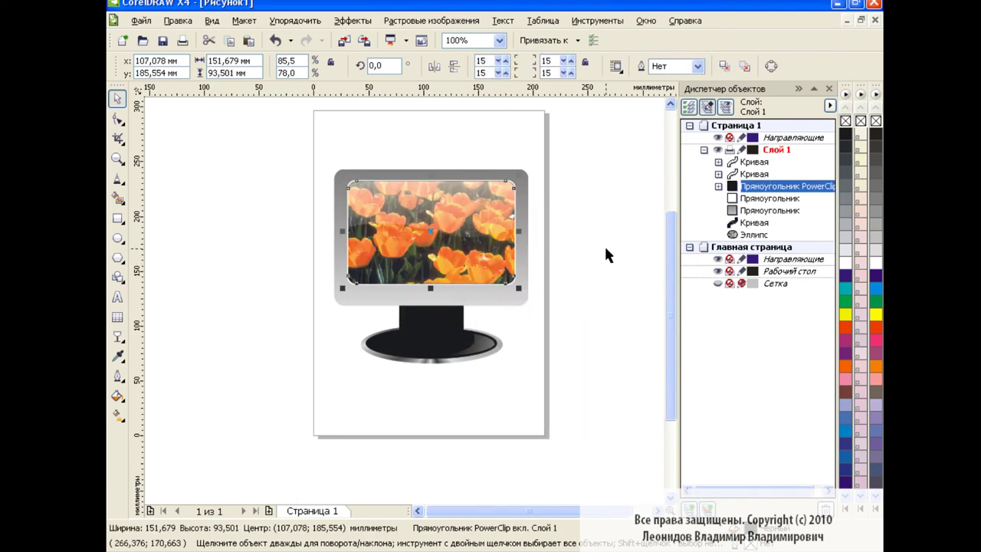
click(262, 234)
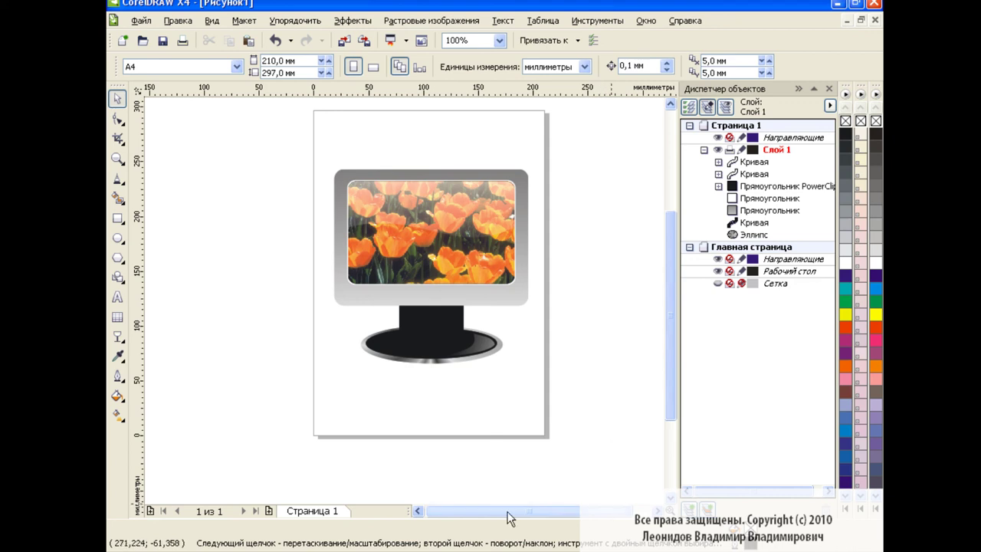
drag(508, 511, 423, 508)
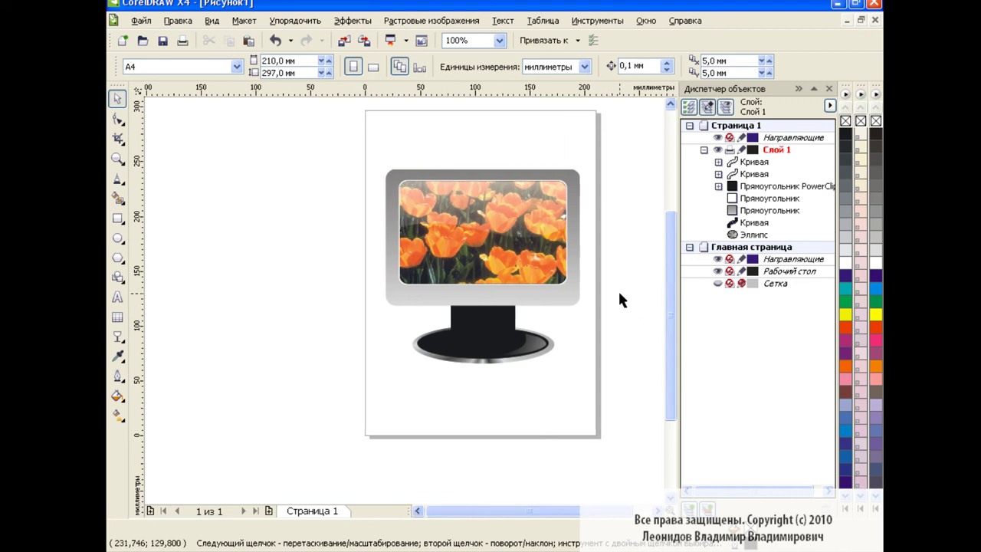